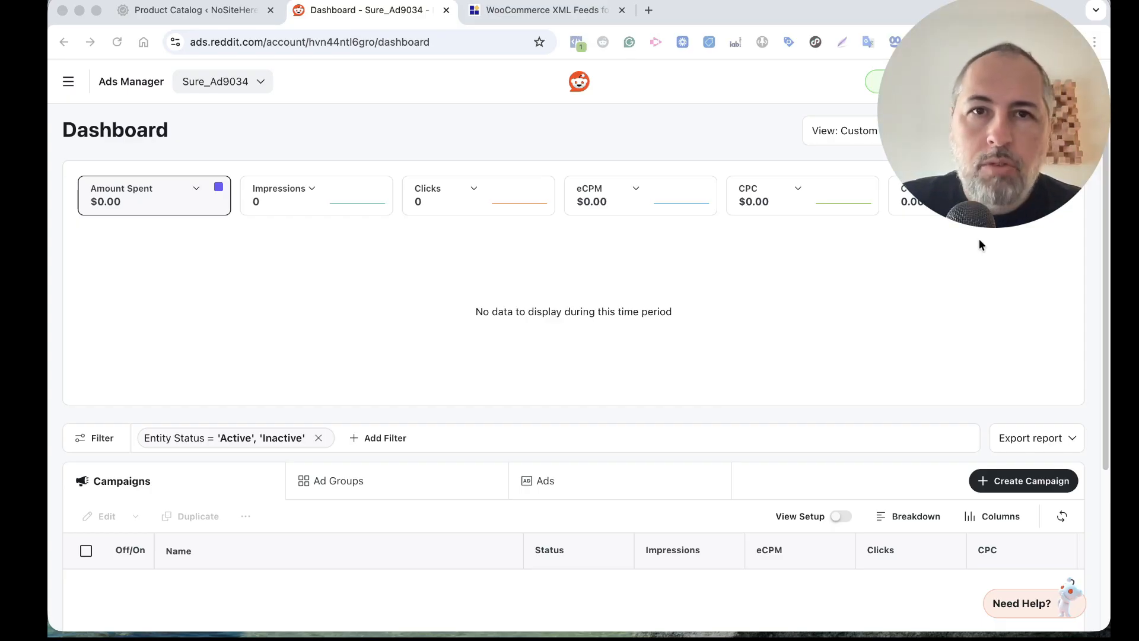
# View the Product Catalog Feed for WooCommerce plugin page, and open Product Catalog Pro in the WordPress admin
pyautogui.click(540, 14)
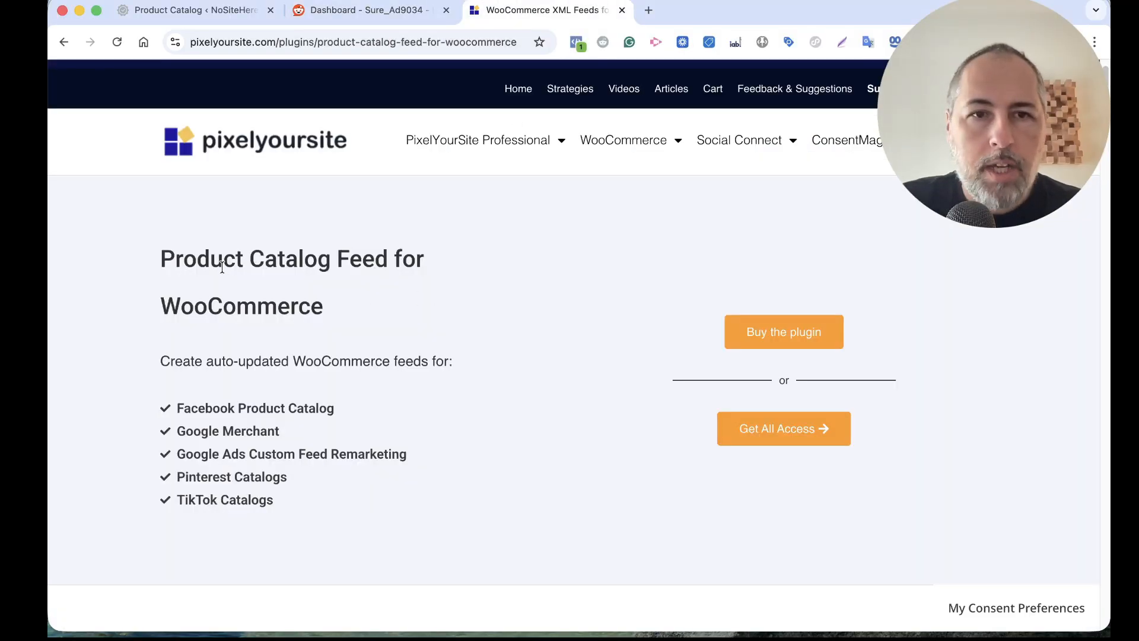
pyautogui.click(217, 13)
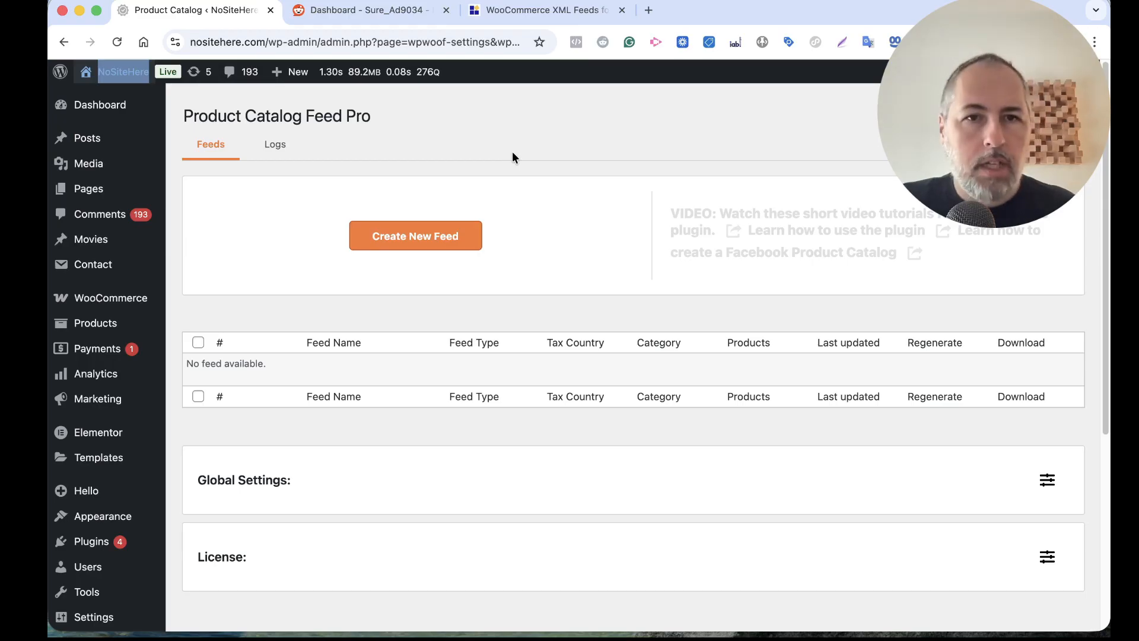
pyautogui.scroll(-5, 500, 321)
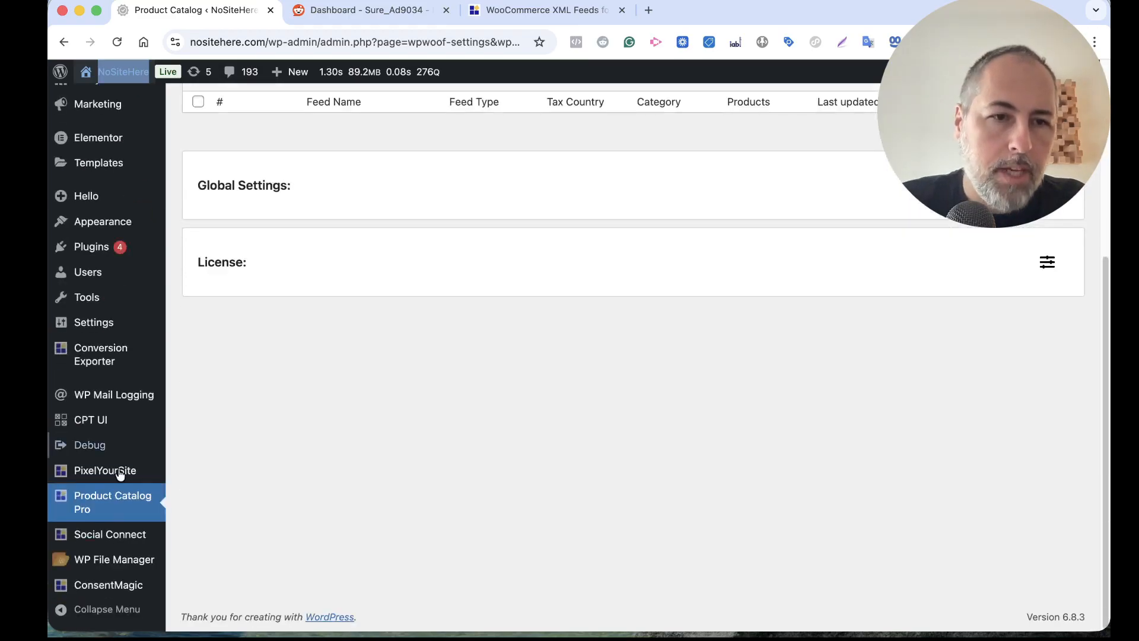
pyautogui.click(122, 498)
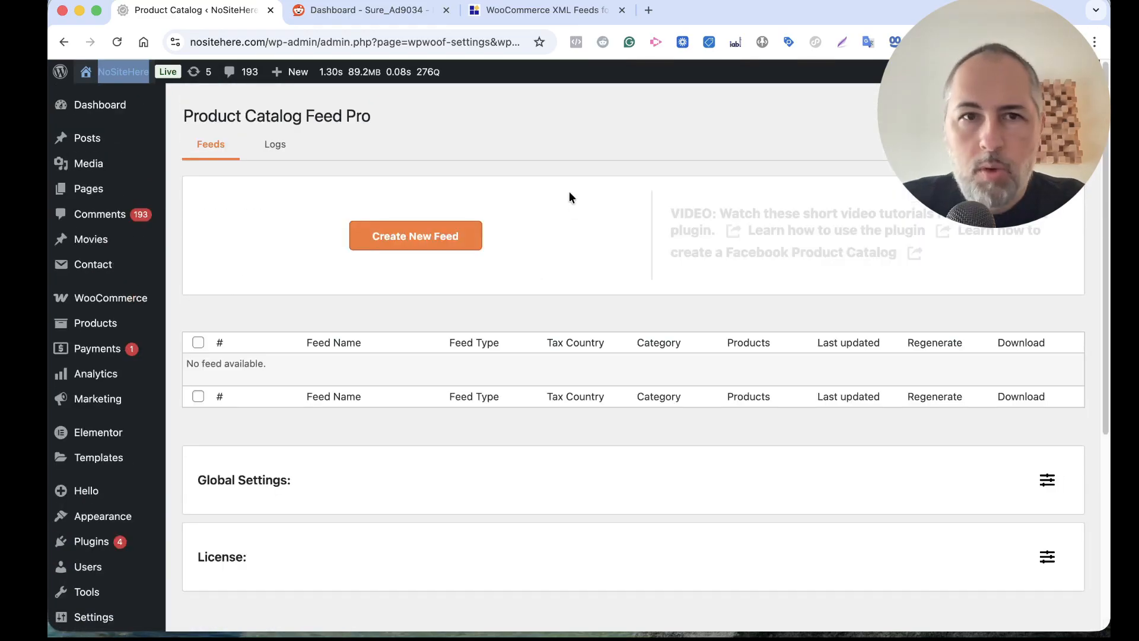
# Switch to Reddit Ads Manager and open the business's product catalogs
pyautogui.click(389, 10)
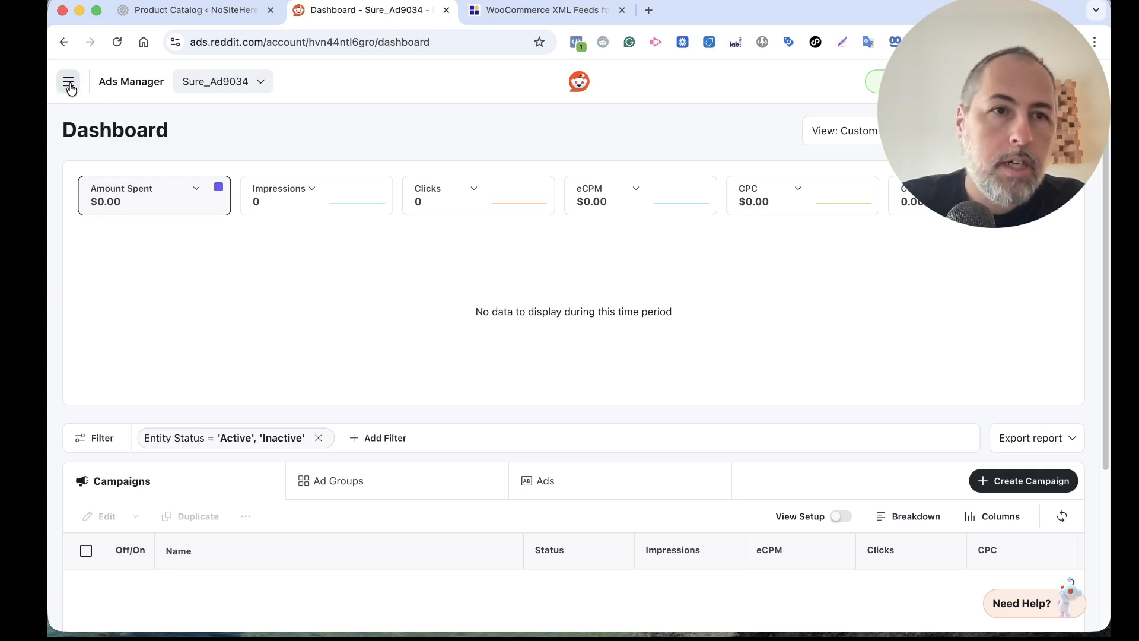
pyautogui.click(69, 87)
pyautogui.scroll(-5, 158, 409)
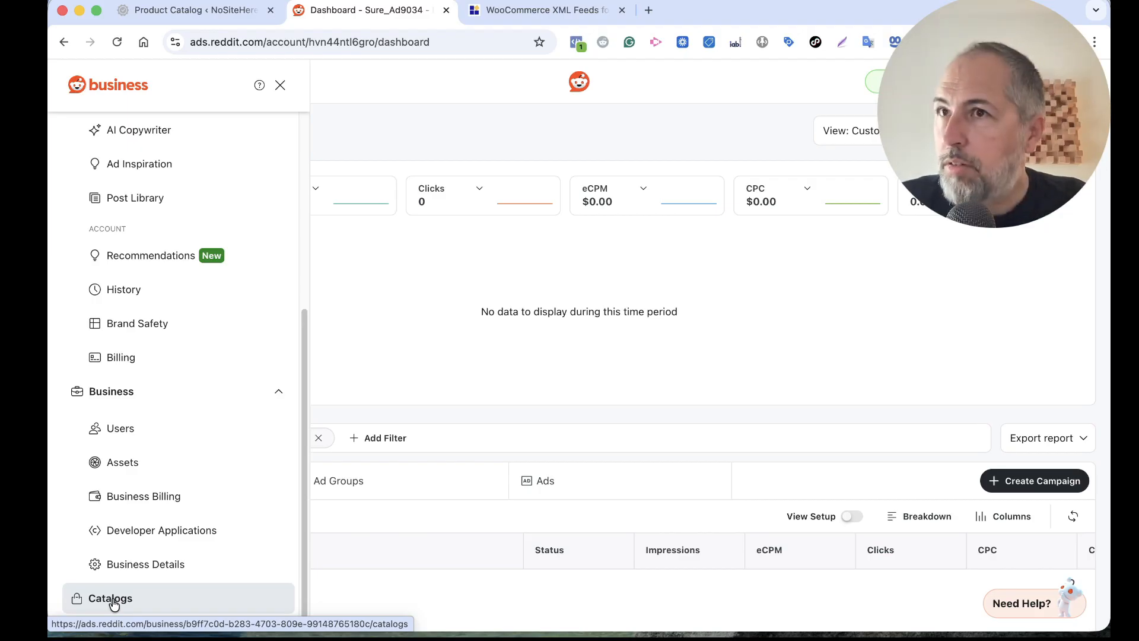
pyautogui.click(115, 601)
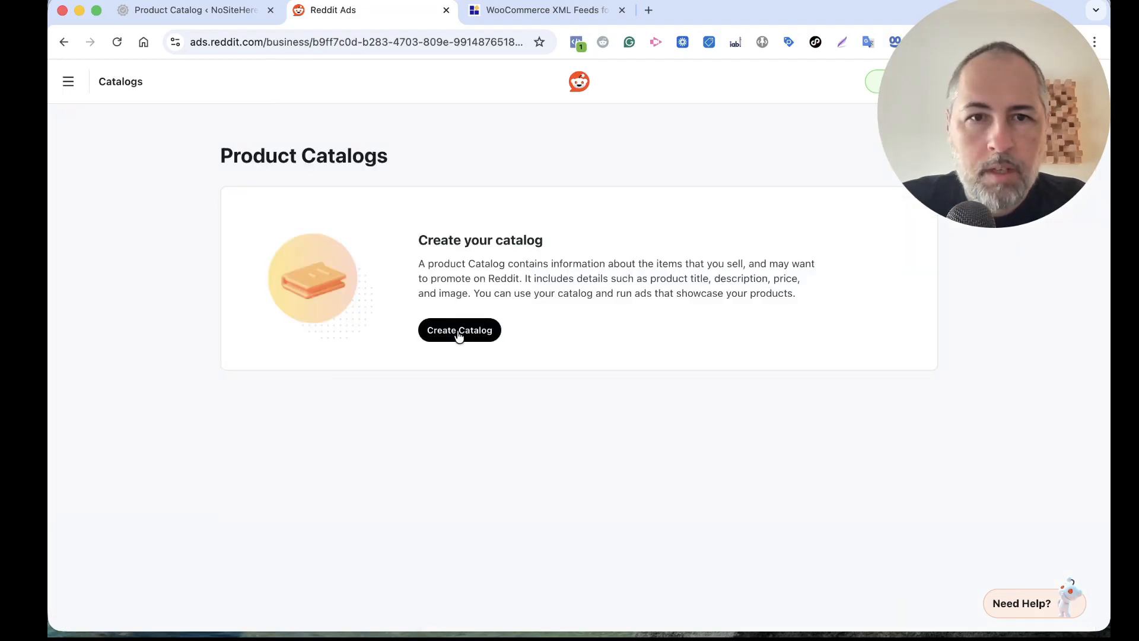
# Start a new catalog named "Demo Catalog" and attach the account's existing Reddit pixel to it
pyautogui.click(459, 332)
pyautogui.click(706, 147)
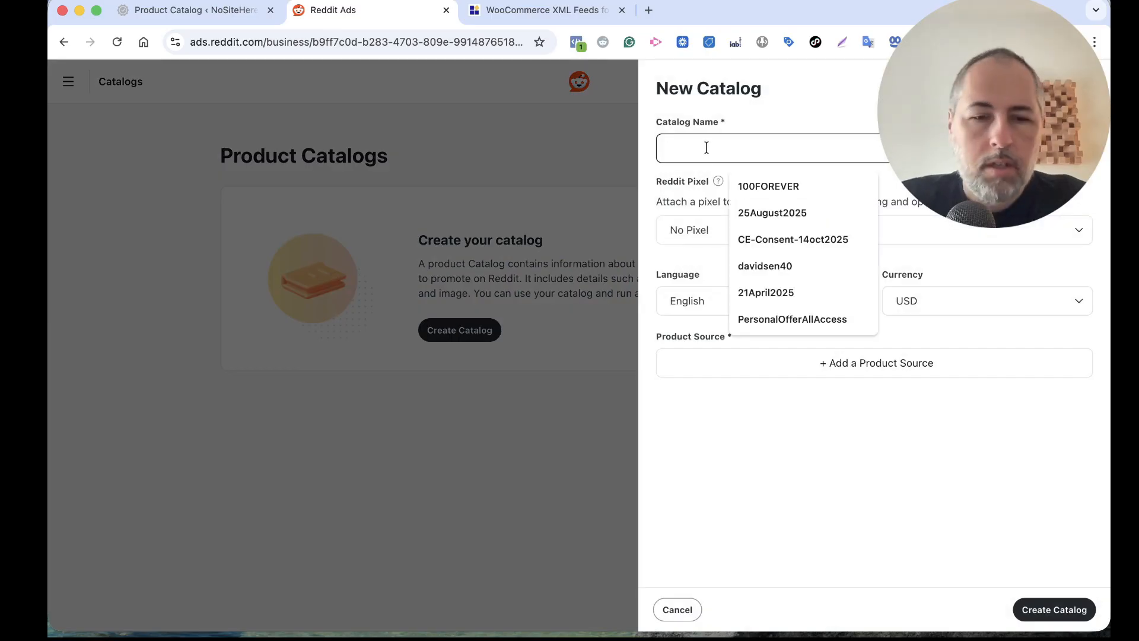
pyautogui.write('Demoe')
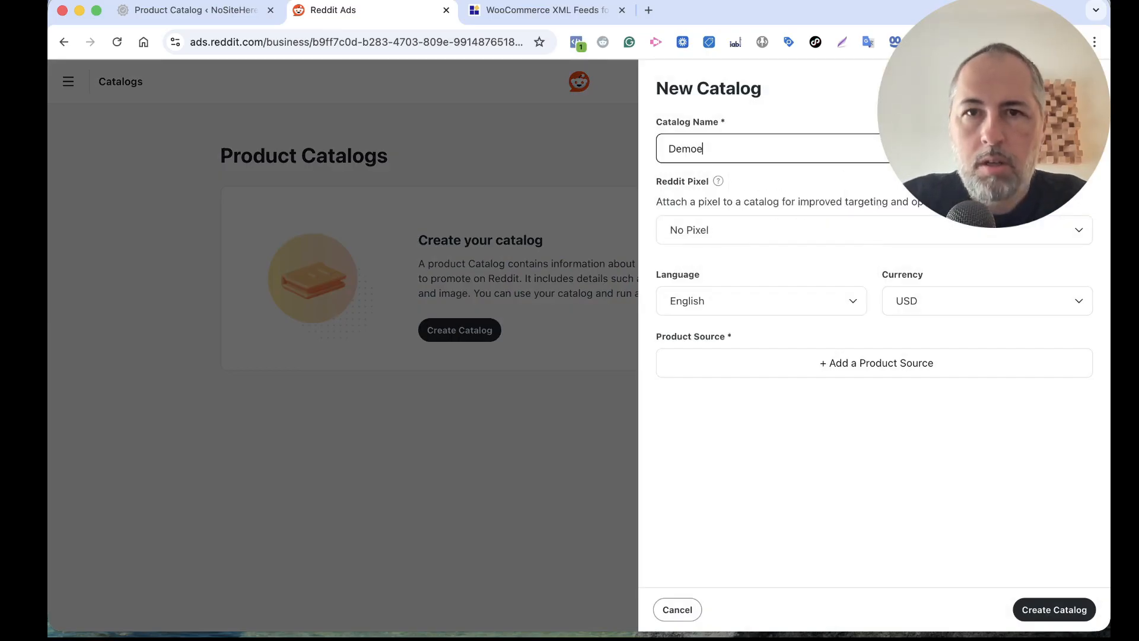
pyautogui.press('BackSpace')
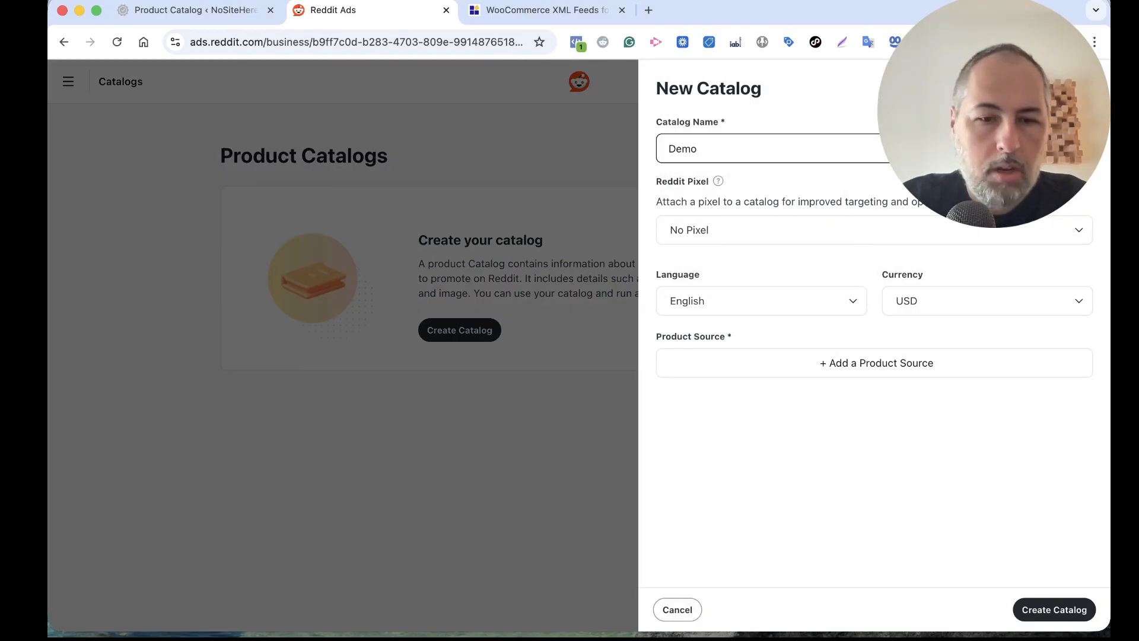
pyautogui.write('Catalog')
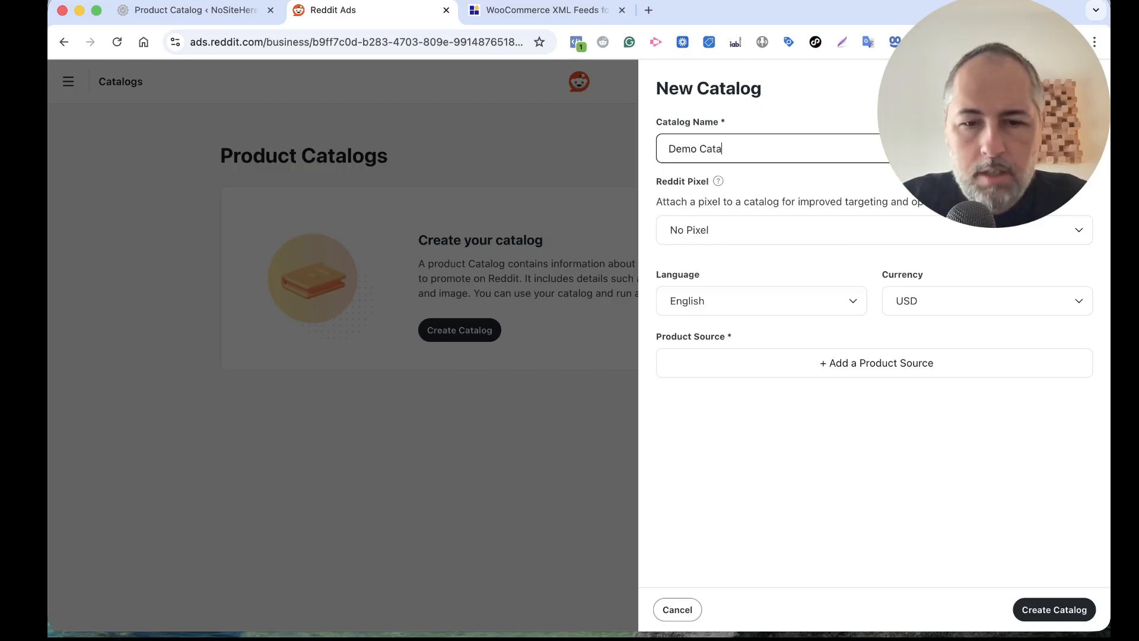
pyautogui.click(714, 230)
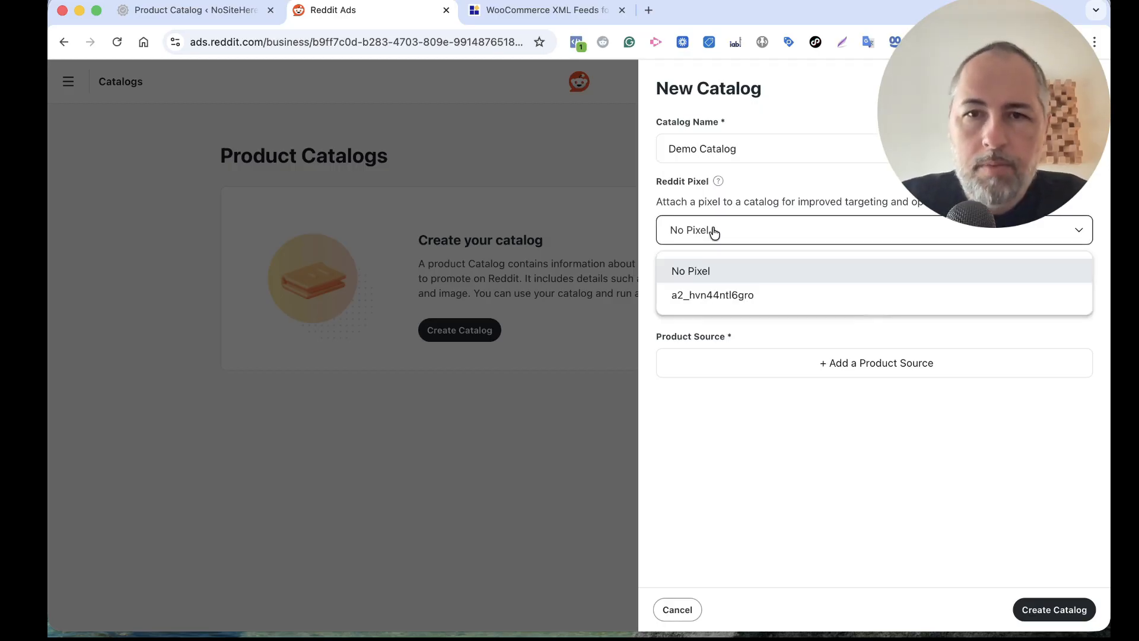
pyautogui.click(717, 295)
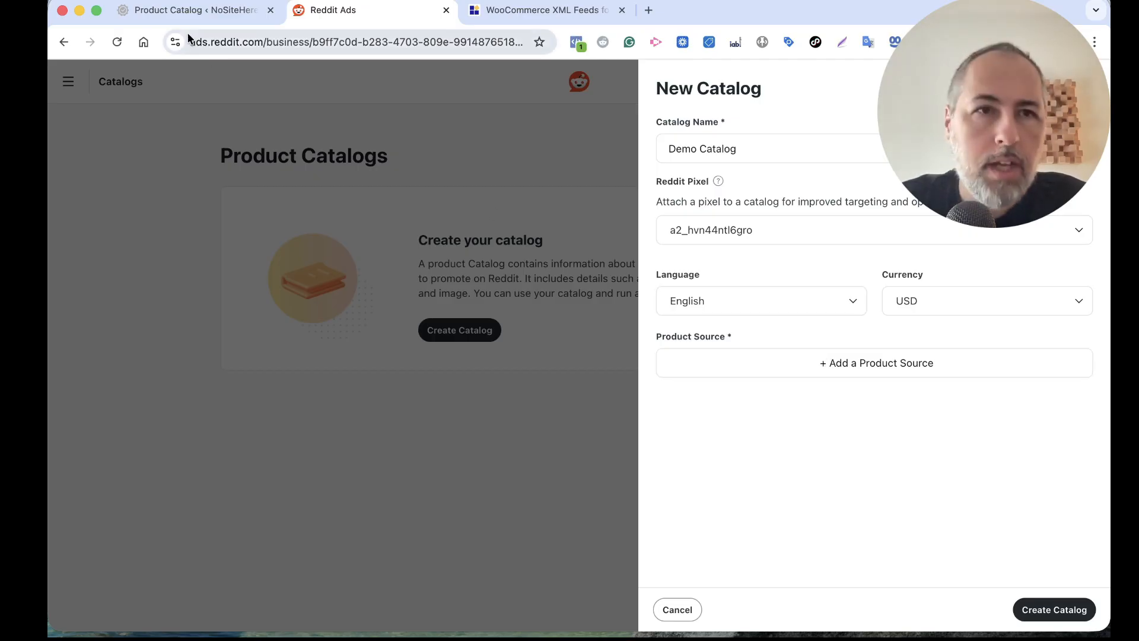
# Switch to the WordPress Product Catalog plugin and start a new feed named "Reddit" with the feed type Reddit
pyautogui.click(193, 11)
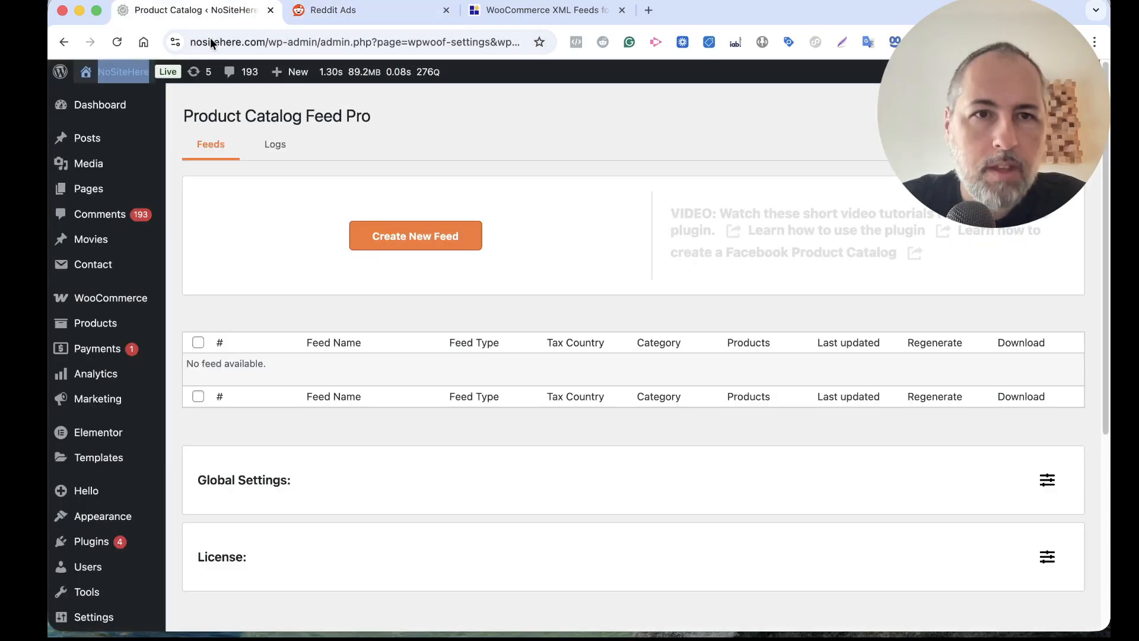
pyautogui.click(421, 246)
pyautogui.click(438, 202)
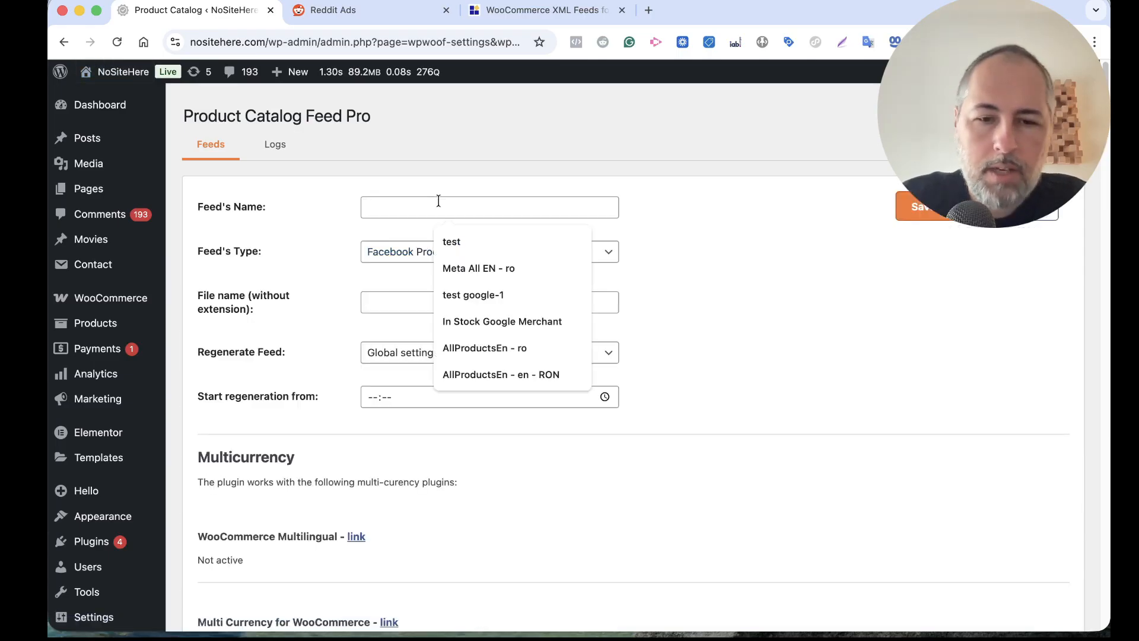
pyautogui.write('Reddit')
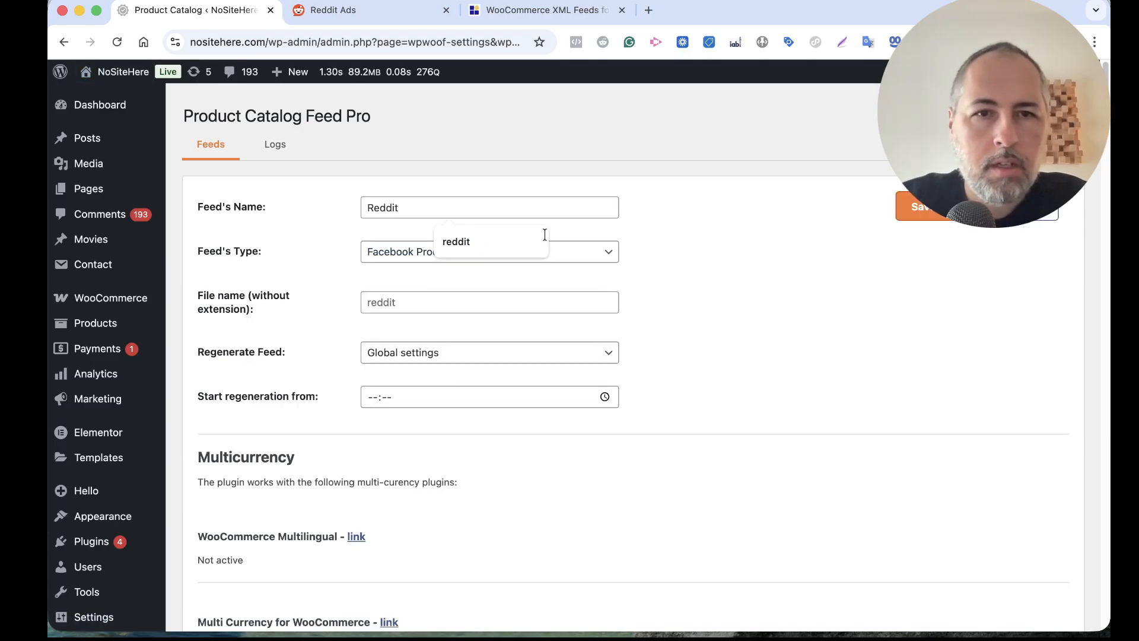
pyautogui.click(850, 319)
pyautogui.click(496, 252)
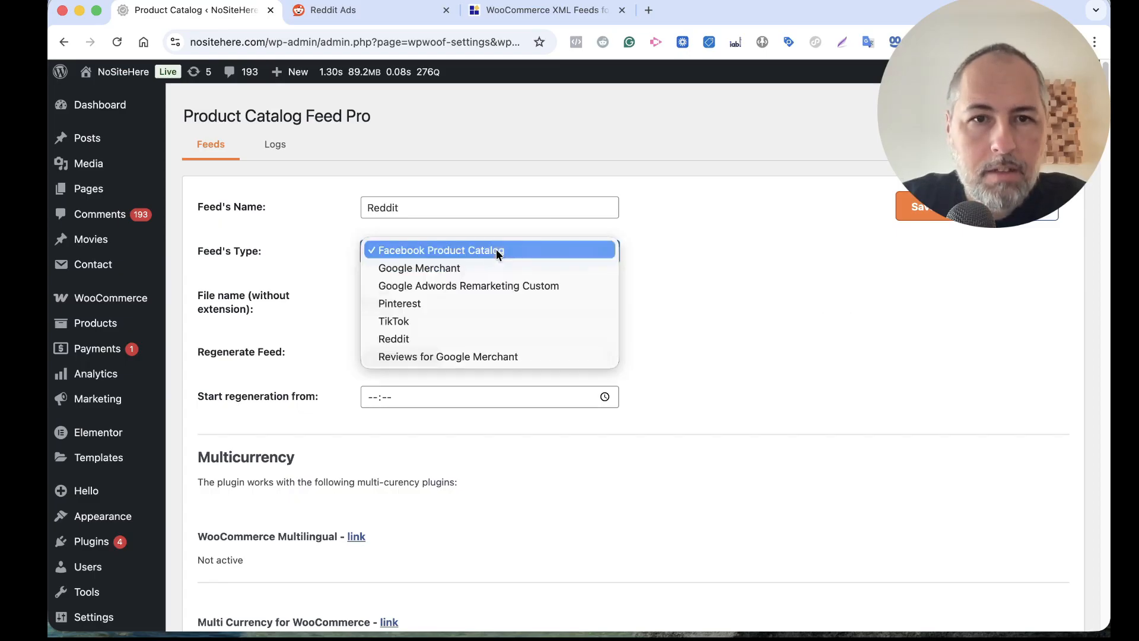
pyautogui.click(454, 341)
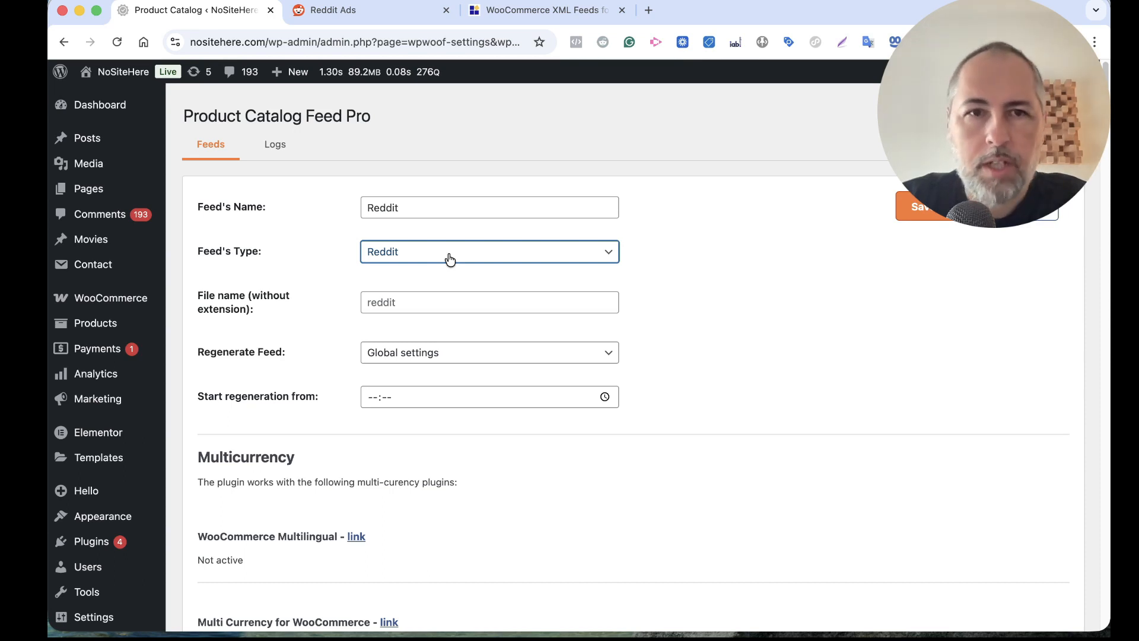
# Save and generate the Reddit feed with its remaining settings at their defaults, and refresh the feeds list
pyautogui.scroll(-2, 677, 289)
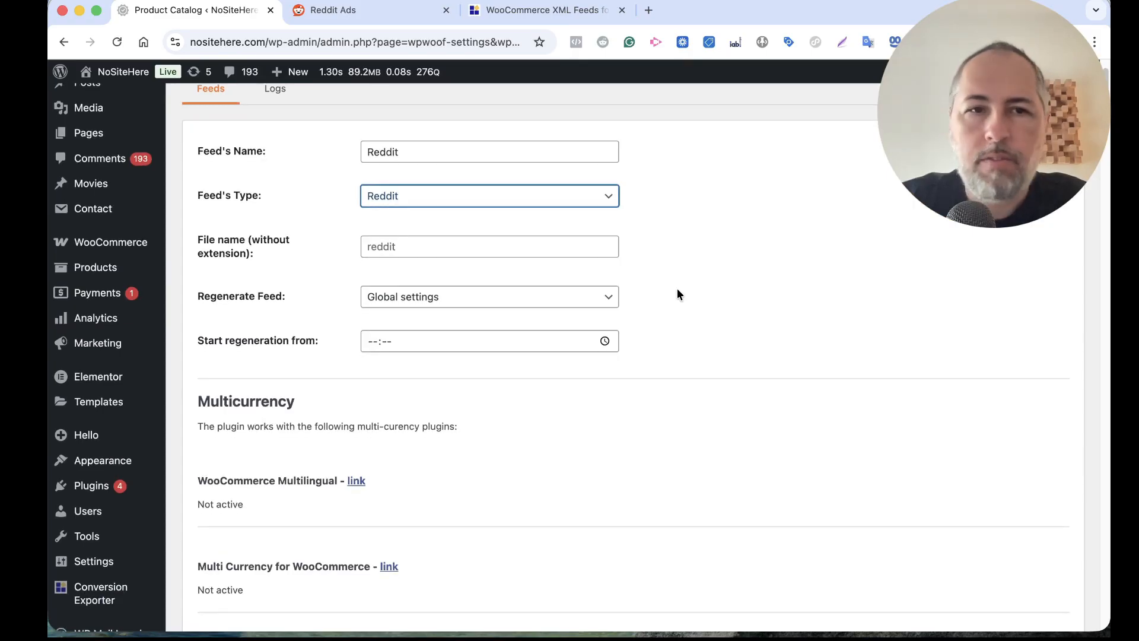
pyautogui.scroll(-20, 676, 289)
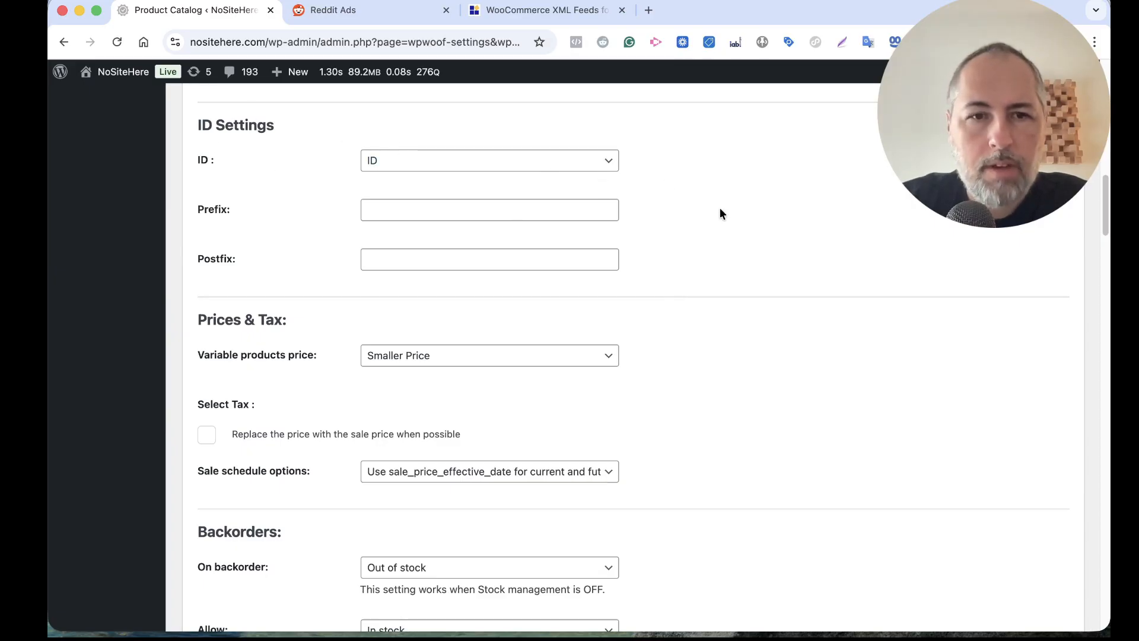
pyautogui.scroll(-20, 720, 209)
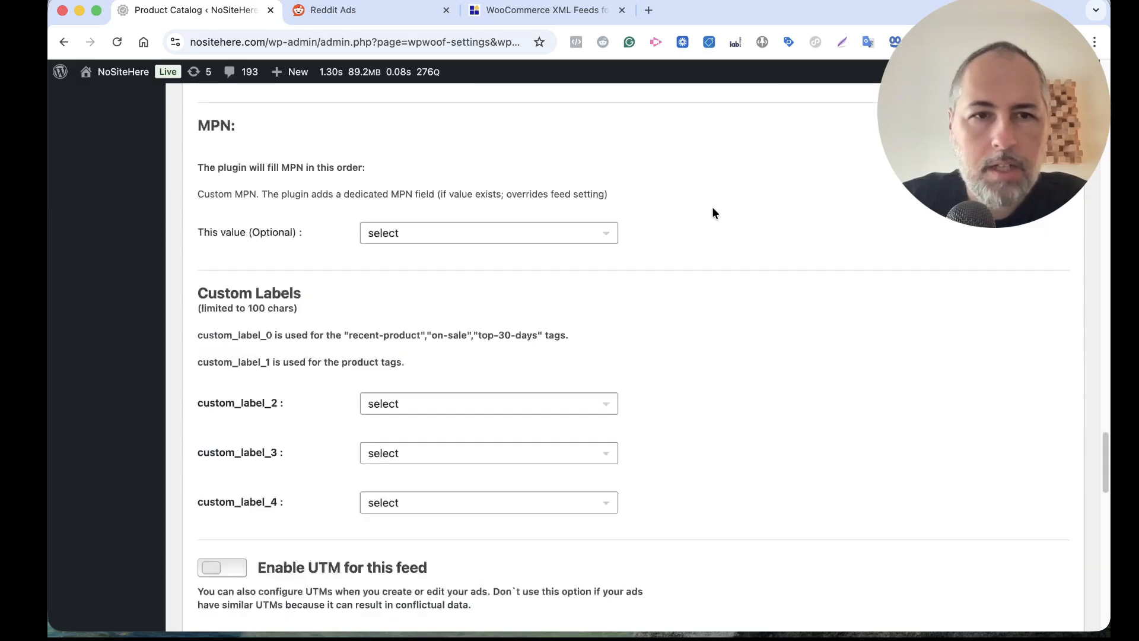
pyautogui.scroll(-15, 713, 213)
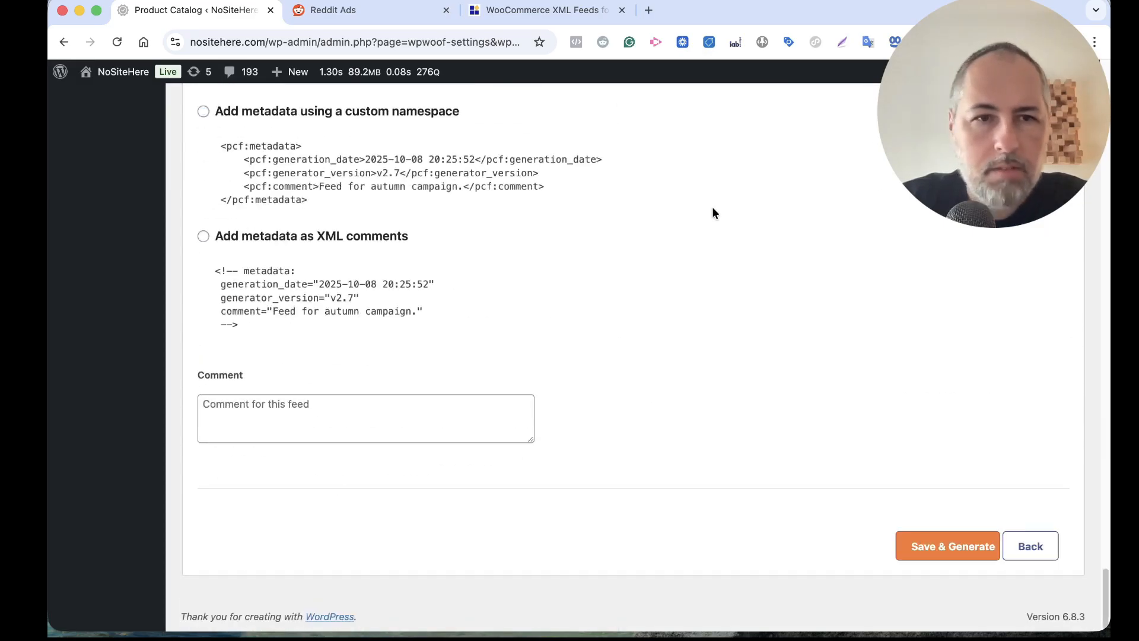
pyautogui.click(922, 545)
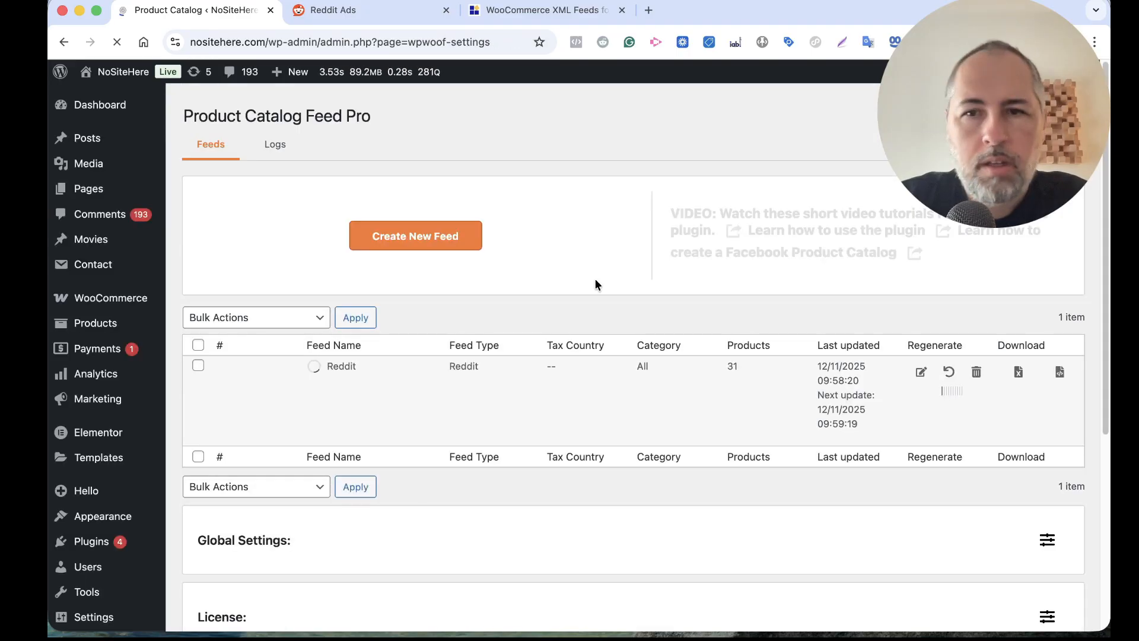
pyautogui.moveTo(434, 396)
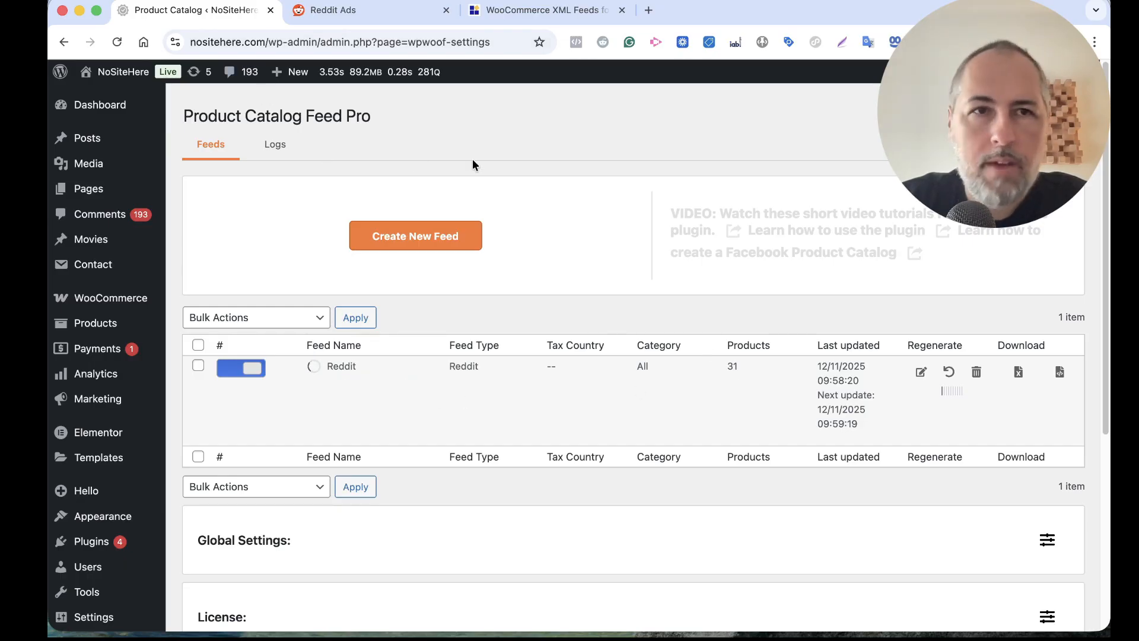
pyautogui.click(118, 41)
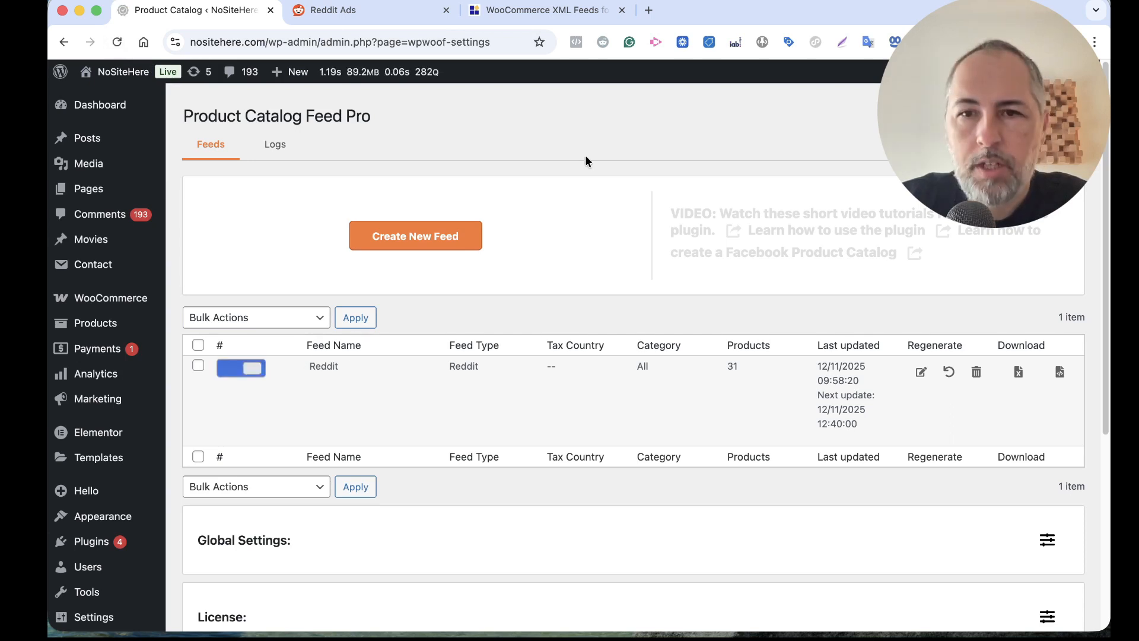
# Copy the Reddit feed's URL and start adding a Product feed source to the new catalog in Reddit Ads
pyautogui.moveTo(315, 394)
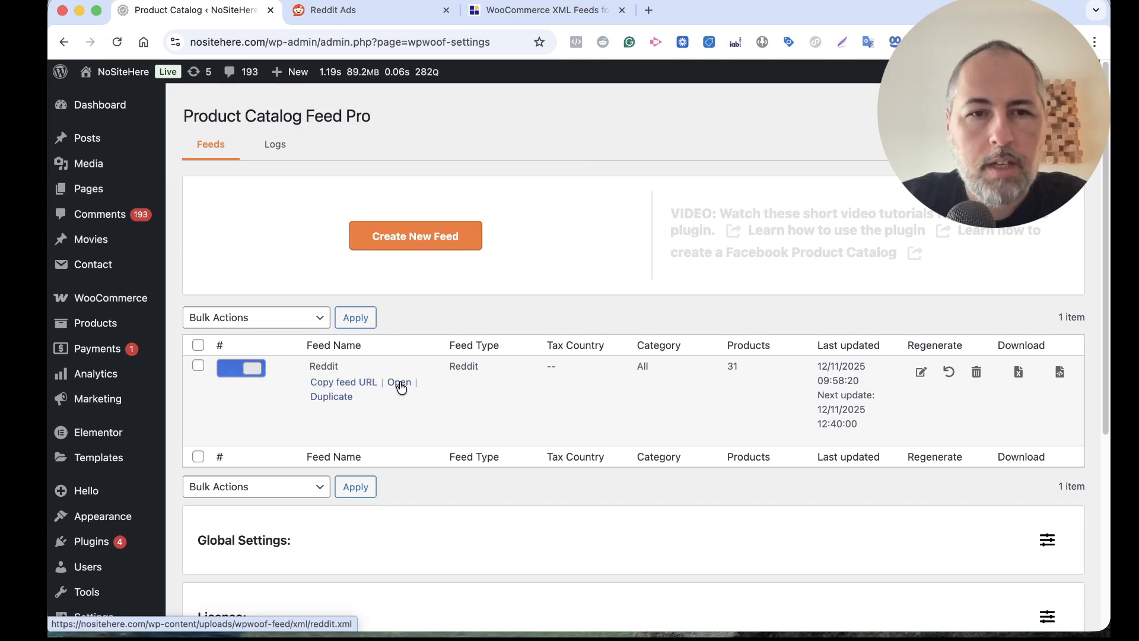
pyautogui.click(317, 383)
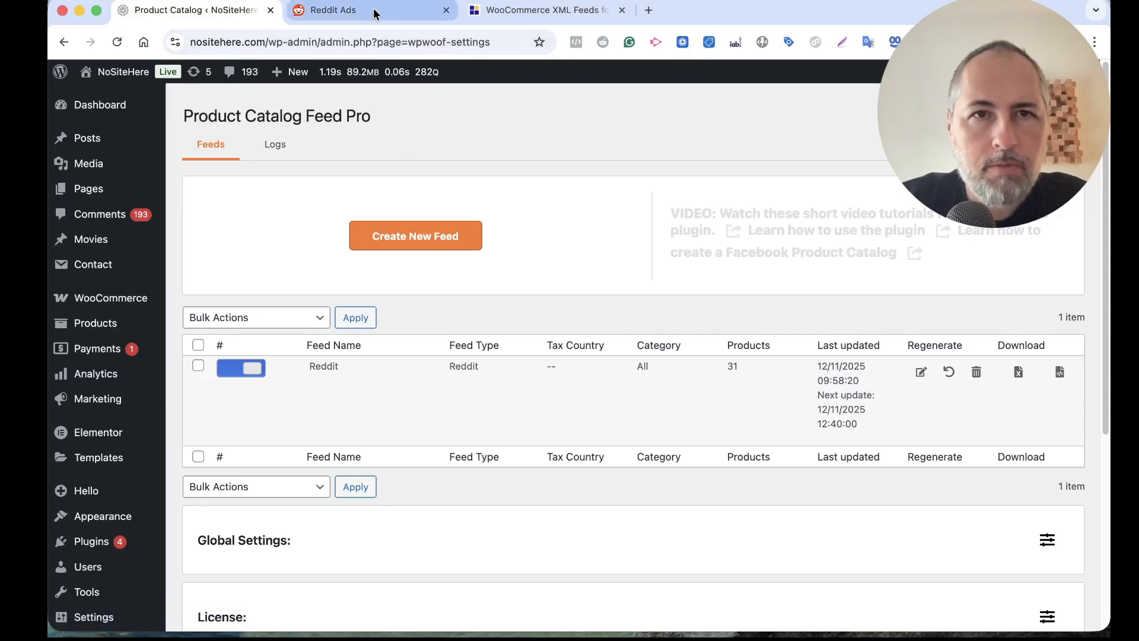
pyautogui.click(377, 11)
pyautogui.click(862, 364)
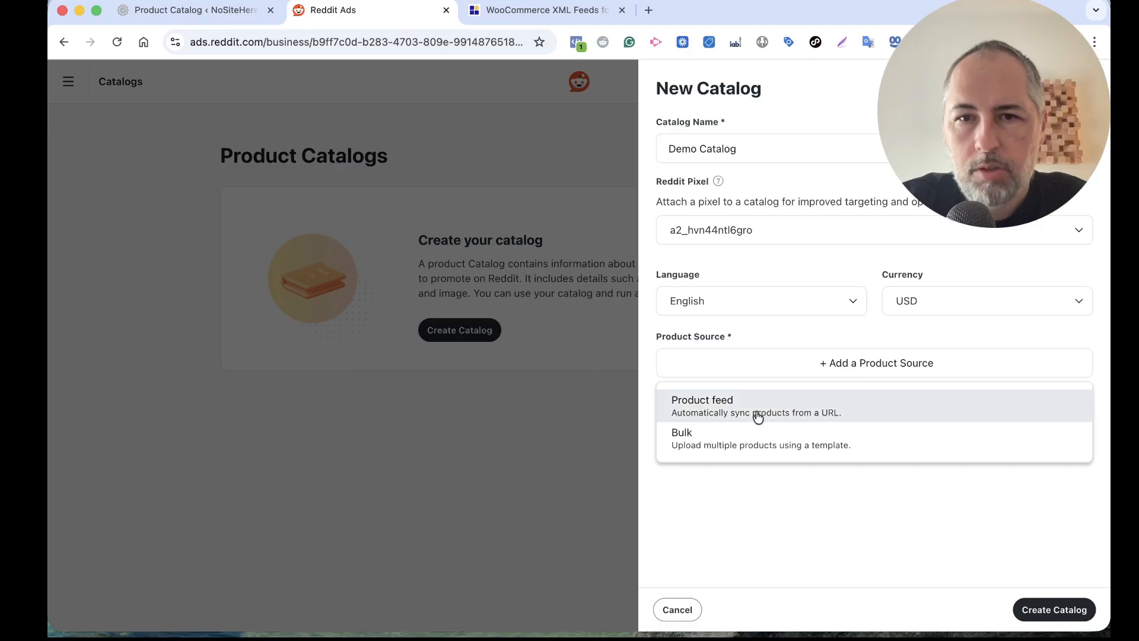
pyautogui.click(738, 412)
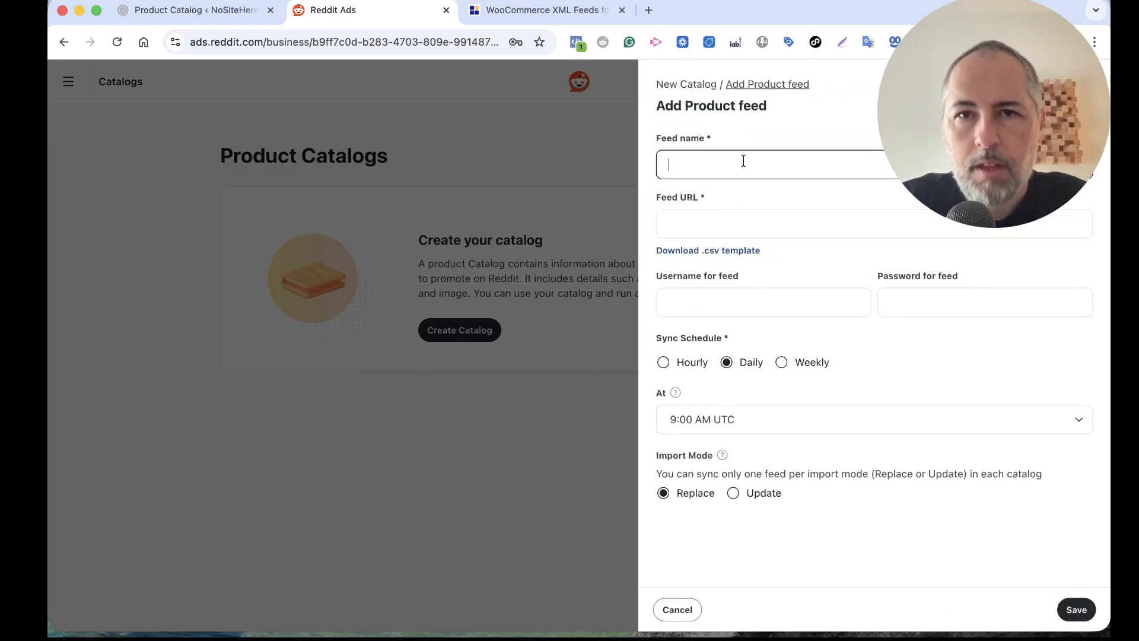
# Name the product feed "Demo feed" and enter the copied XML address as its feed URL, leaving the login fields empty
pyautogui.write('De')
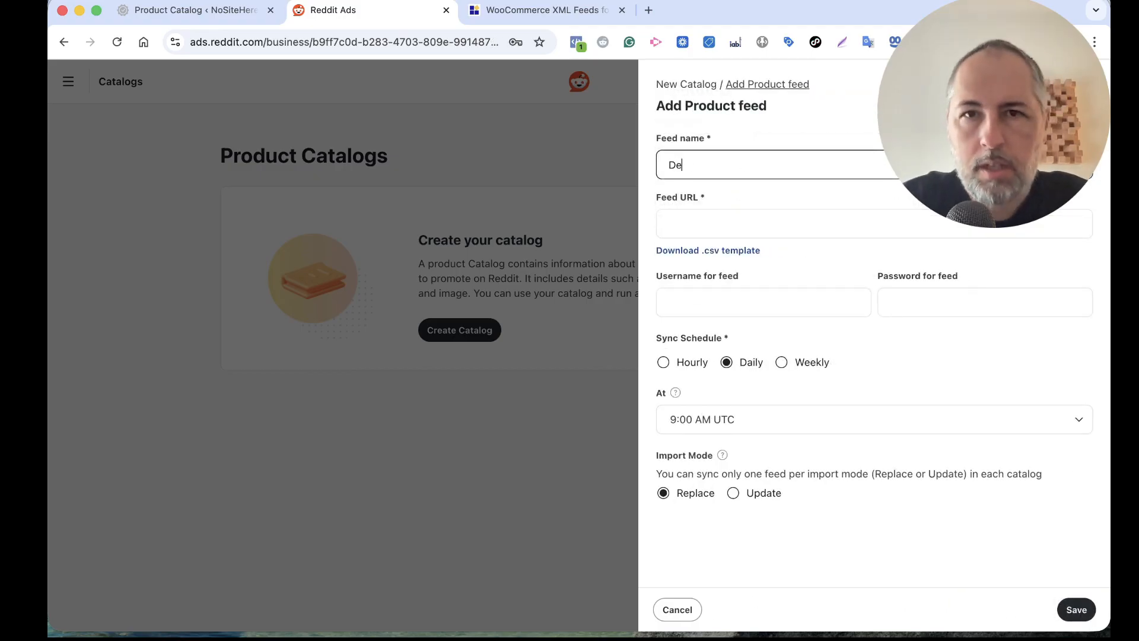
pyautogui.write('mo feed')
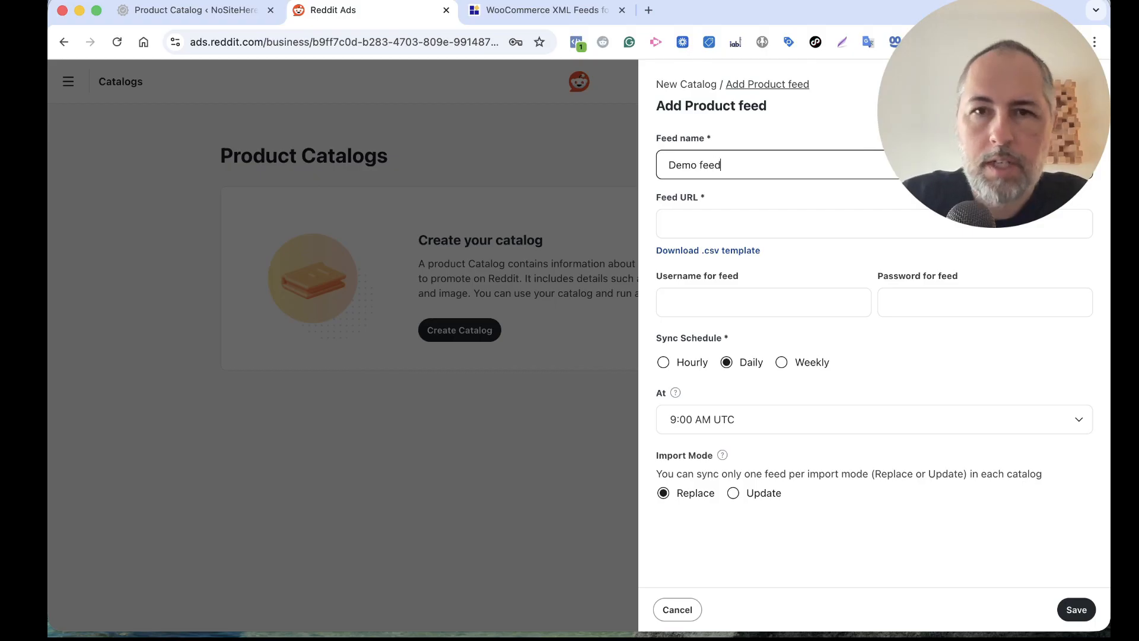
pyautogui.click(757, 232)
pyautogui.press('super+v')
pyautogui.click(725, 304)
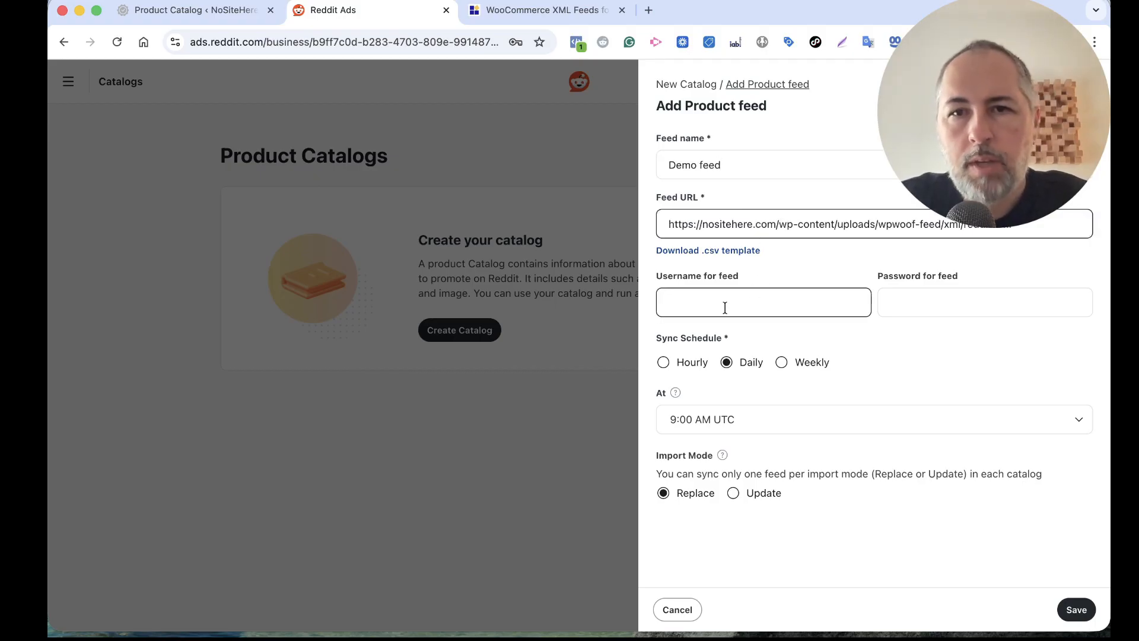
pyautogui.click(890, 303)
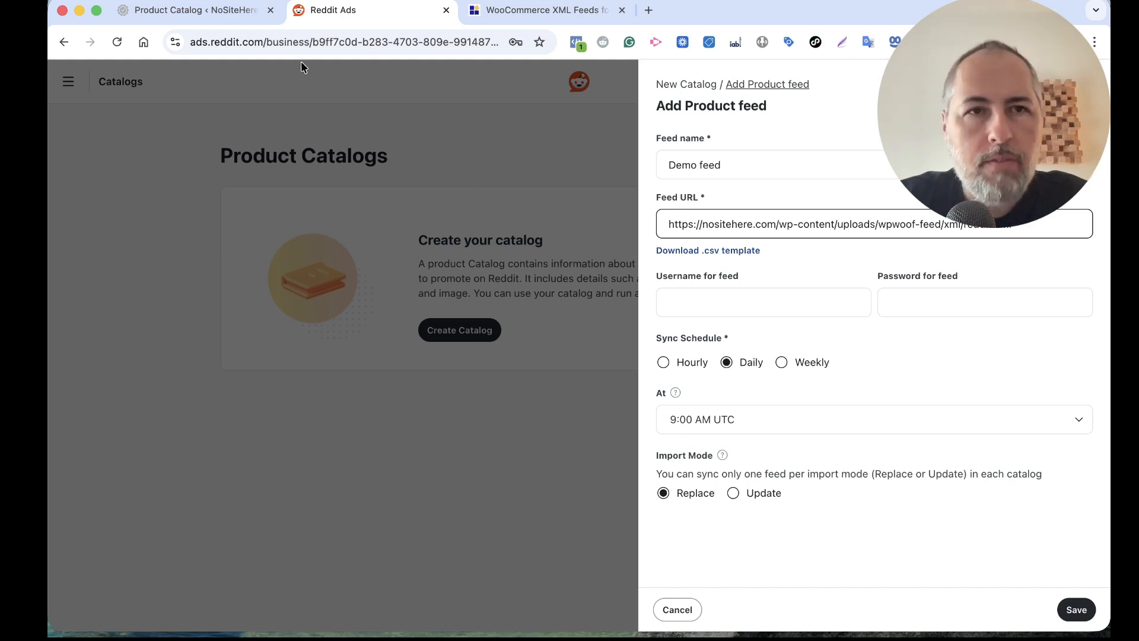
# Switch to the WordPress plugin and expand its Global Settings to check the regeneration schedule for active feeds
pyautogui.click(195, 10)
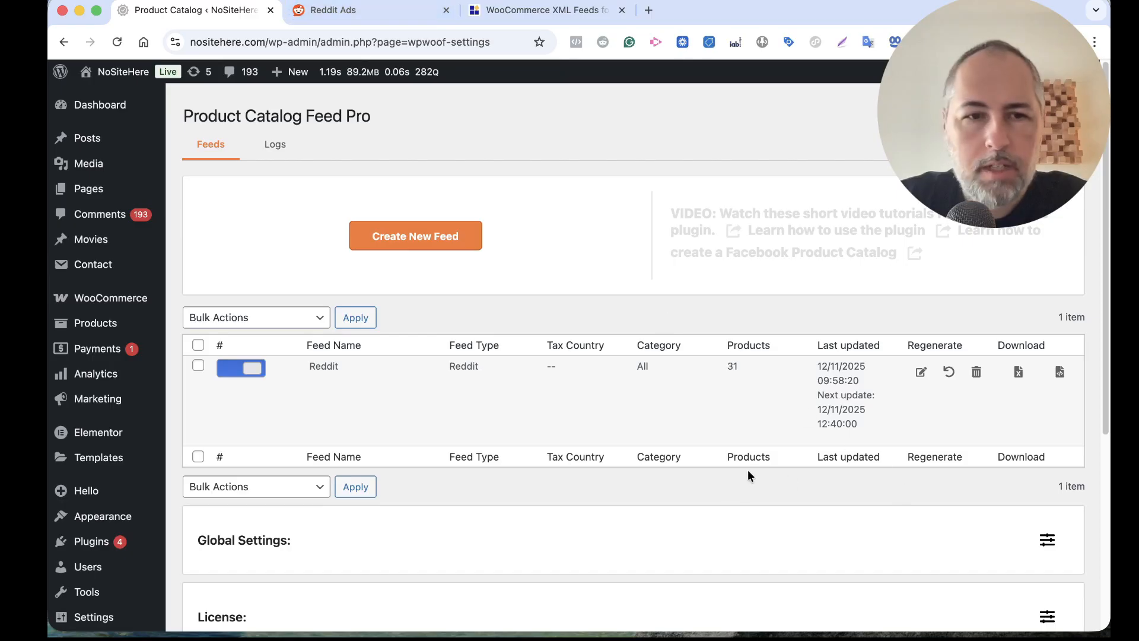
pyautogui.scroll(-1, 807, 492)
pyautogui.click(1047, 514)
pyautogui.scroll(-3, 890, 469)
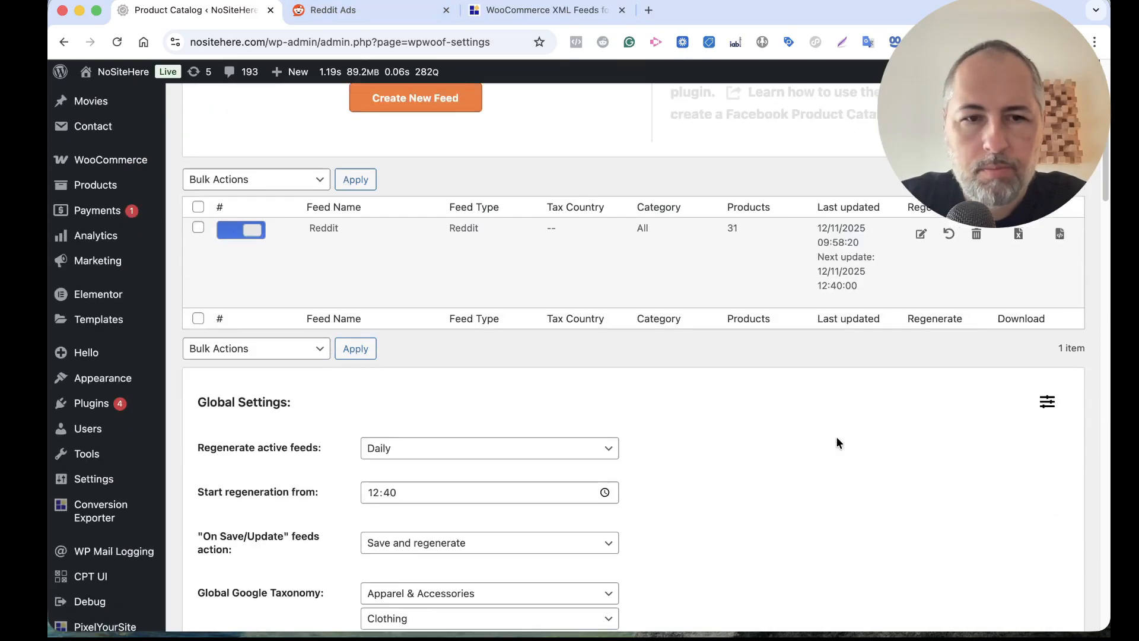
# Review the interval options for regenerating active feeds, keep Daily, and collapse the Global Settings
pyautogui.scroll(-3, 830, 439)
pyautogui.click(483, 363)
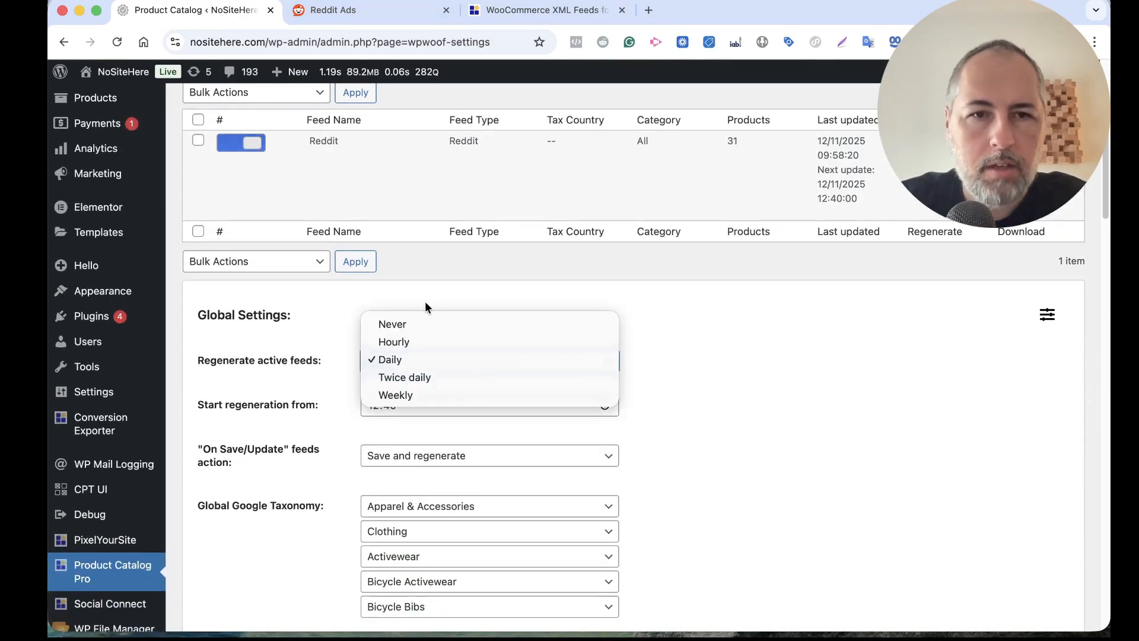
pyautogui.click(878, 332)
pyautogui.click(1053, 316)
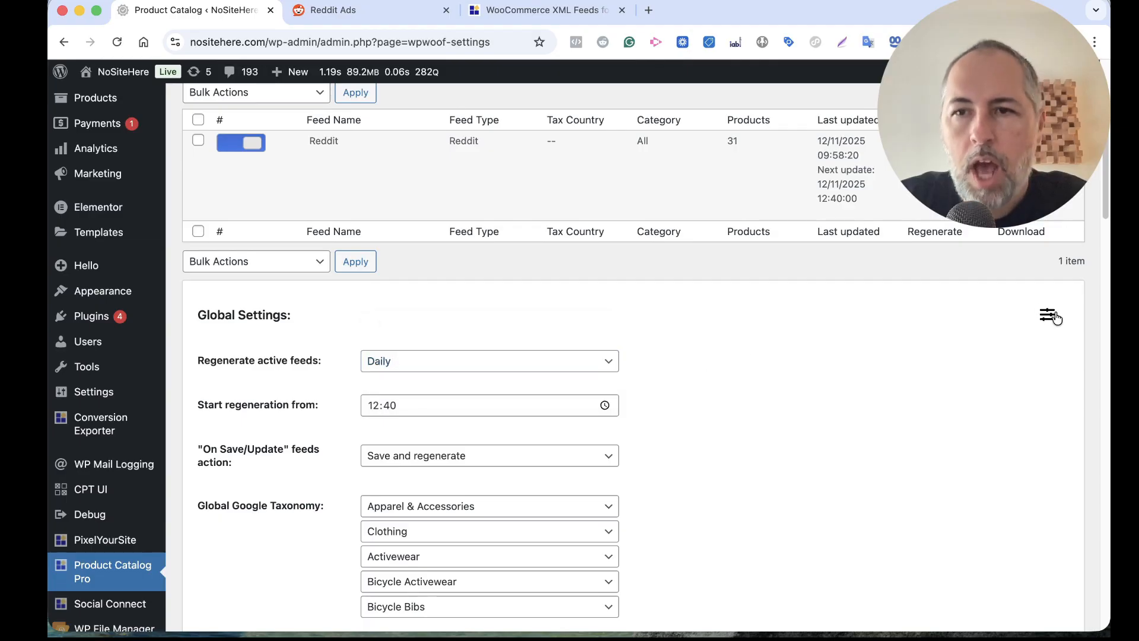
# Switch to Reddit Ads, save the product feed with daily sync at 9:00 AM UTC and Replace import mode, and create the catalog
pyautogui.click(332, 10)
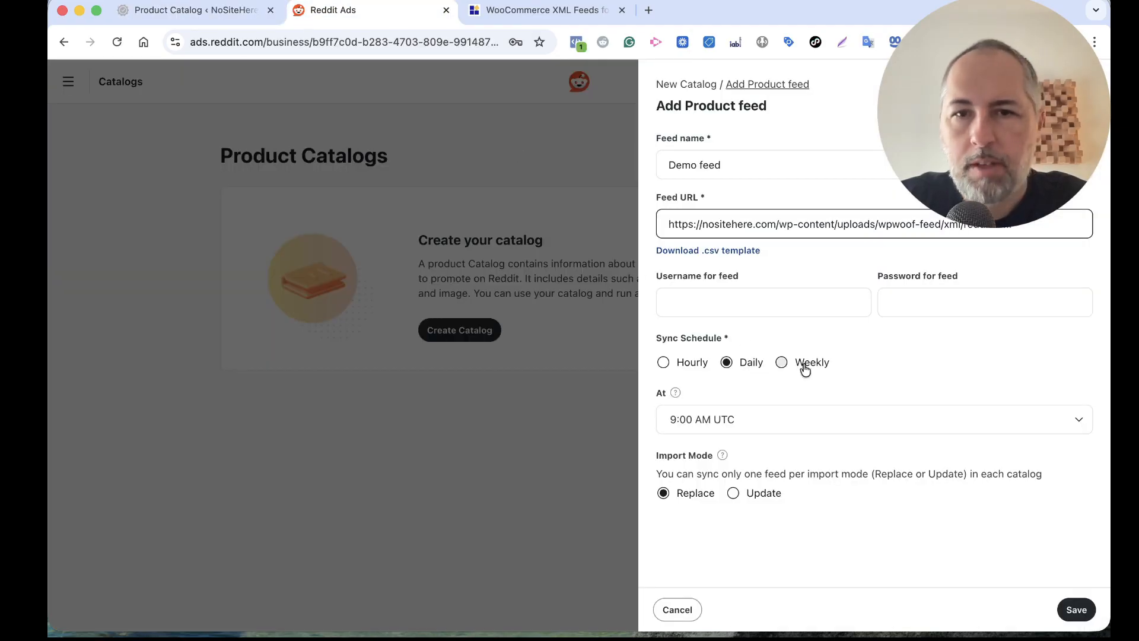
pyautogui.click(1076, 610)
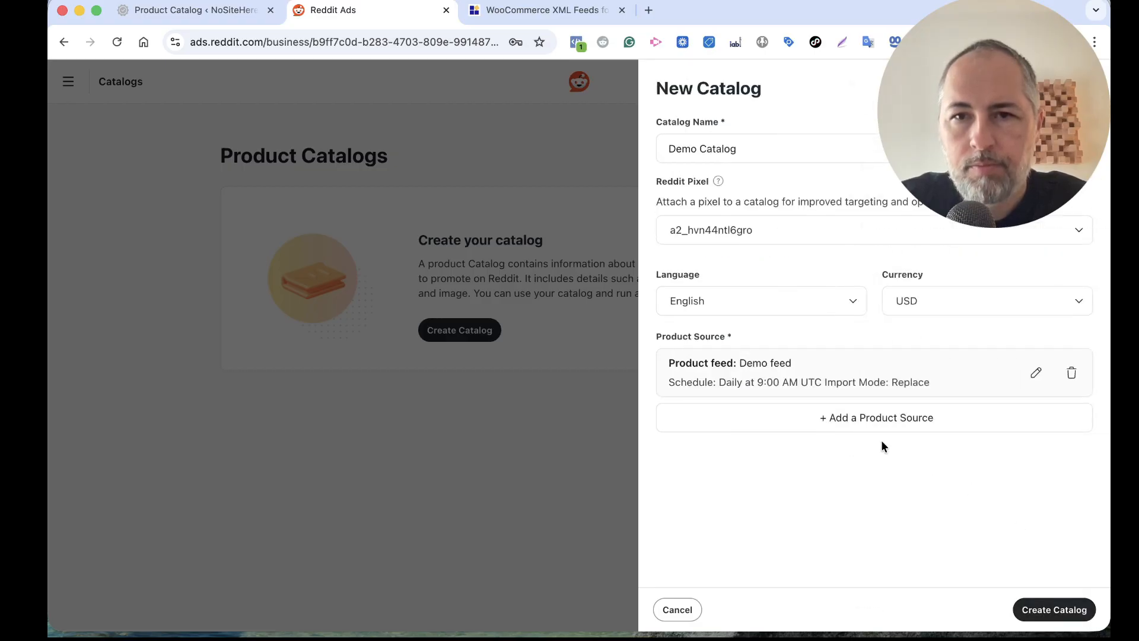
pyautogui.click(1057, 610)
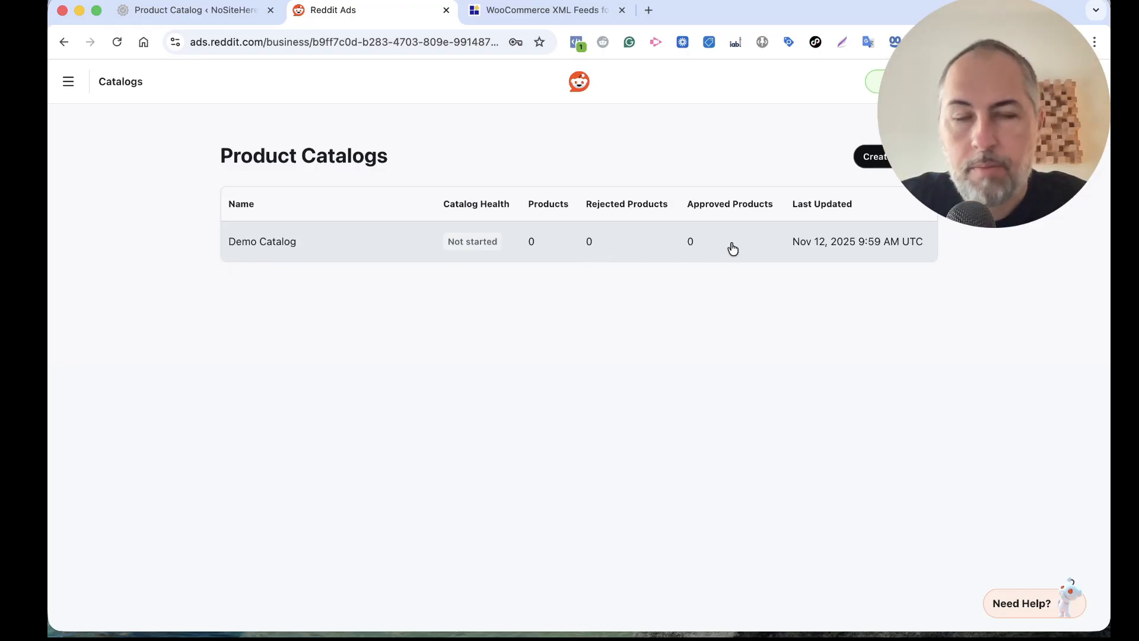
# Switch to the WordPress feeds list and review the Reddit feed's entry and its available actions
pyautogui.click(183, 12)
pyautogui.scroll(2, 558, 216)
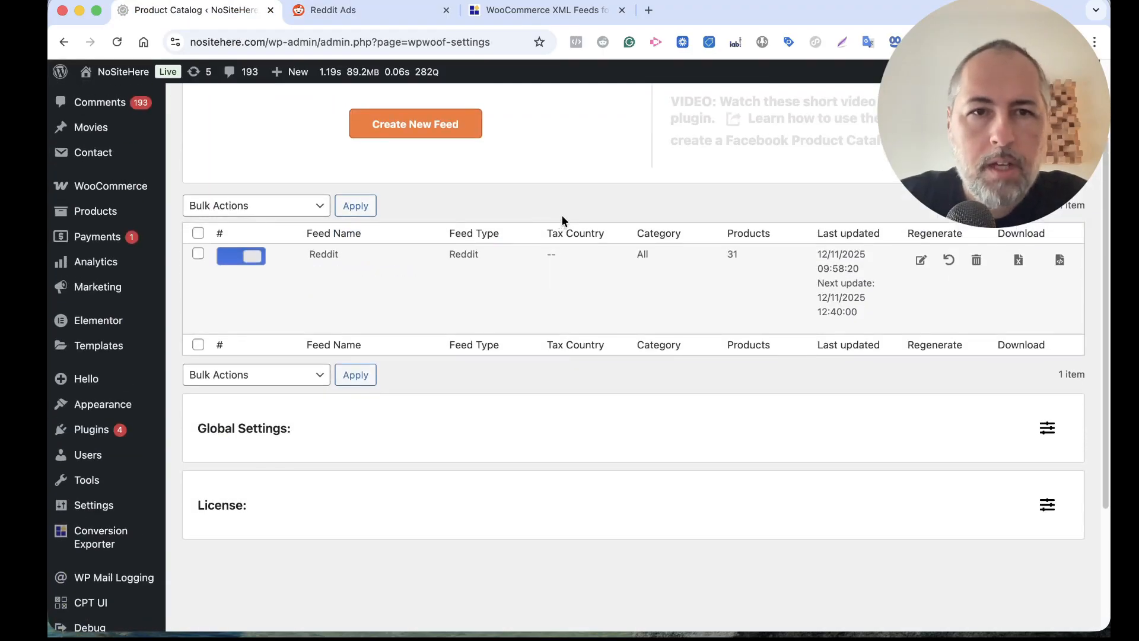
pyautogui.moveTo(366, 265)
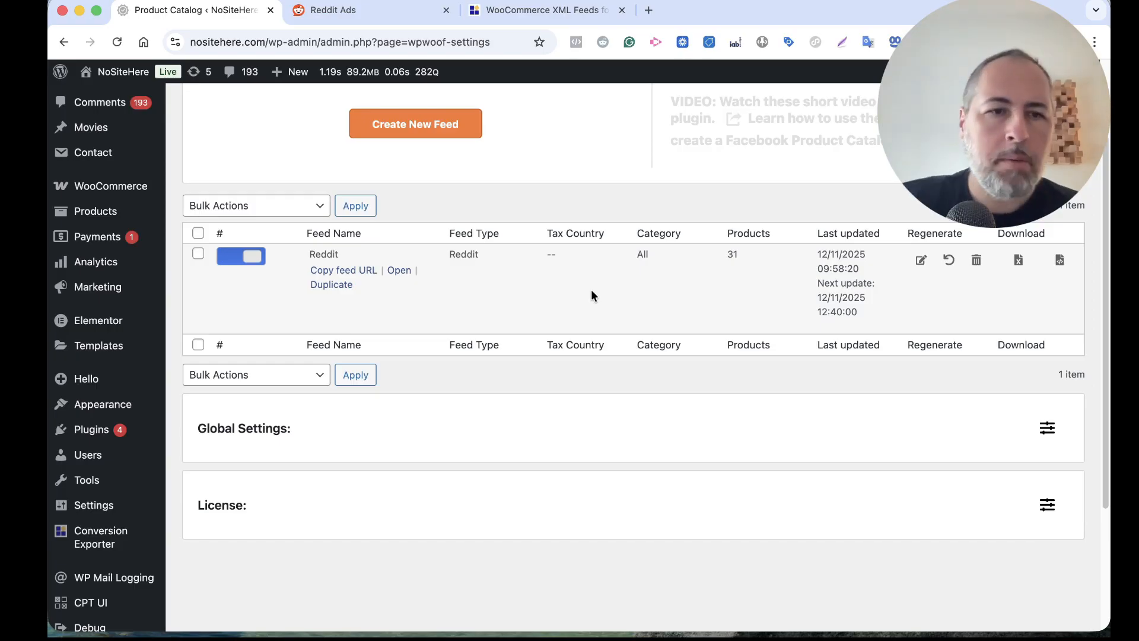
pyautogui.scroll(-1, 599, 208)
# Switch to the PixelYourSite website and locate the Reddit add-on among the PixelYourSite Professional add-ons
pyautogui.click(546, 13)
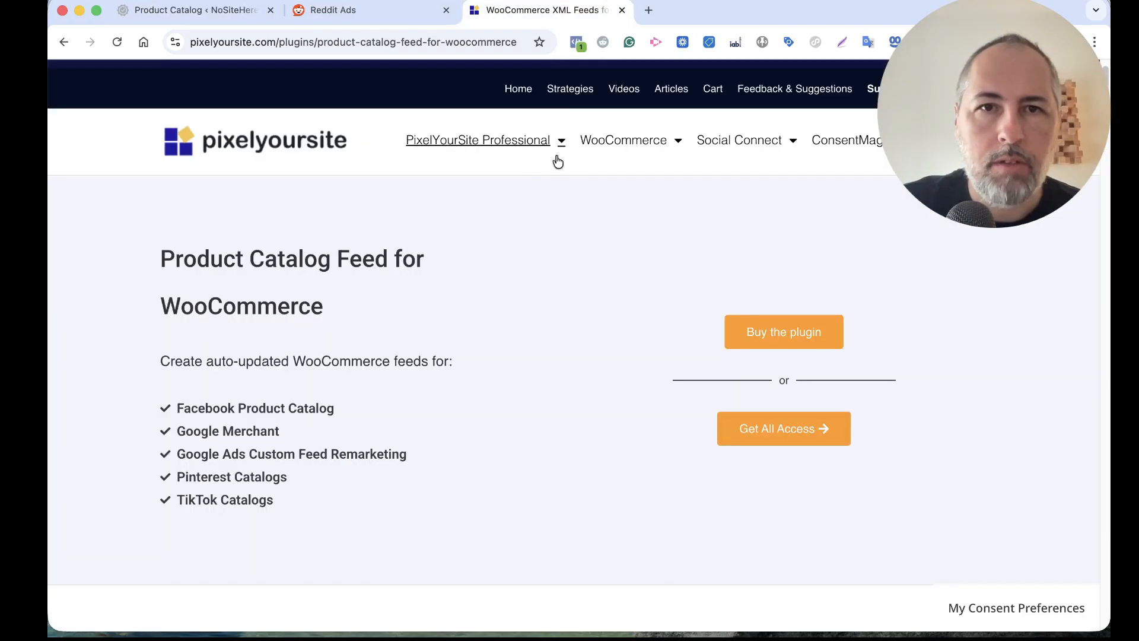
pyautogui.moveTo(522, 153)
pyautogui.moveTo(438, 211)
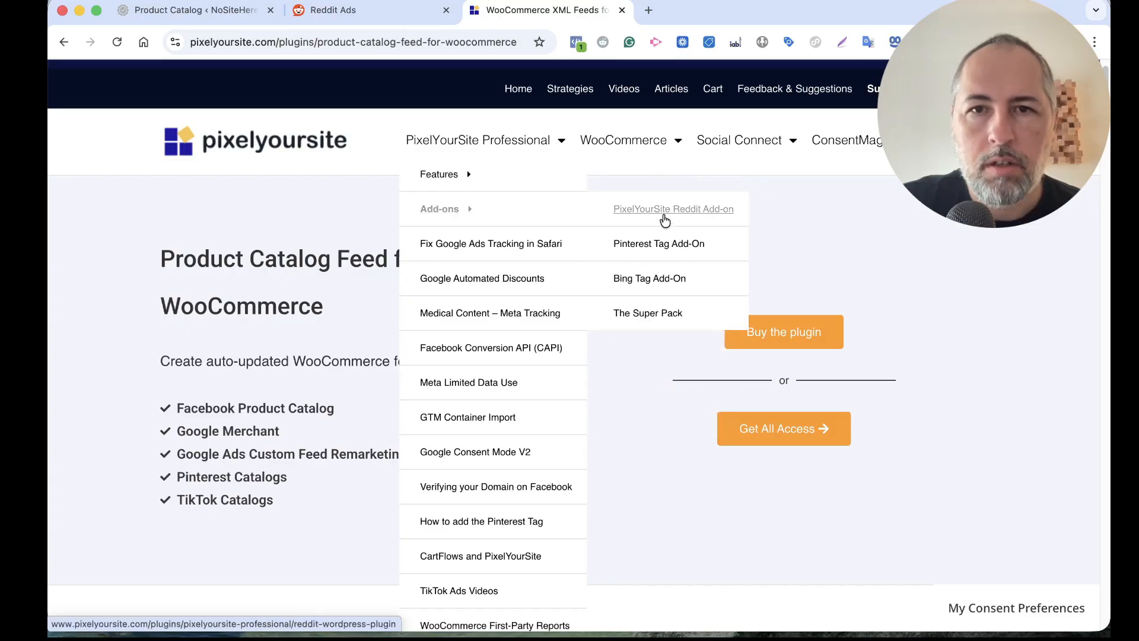
# Open the PixelYourSite plugin page from the WordPress admin in a separate browser tab and return to the feeds page
pyautogui.click(194, 11)
pyautogui.keyDown('super'); pyautogui.click(102, 470); pyautogui.keyUp('super')
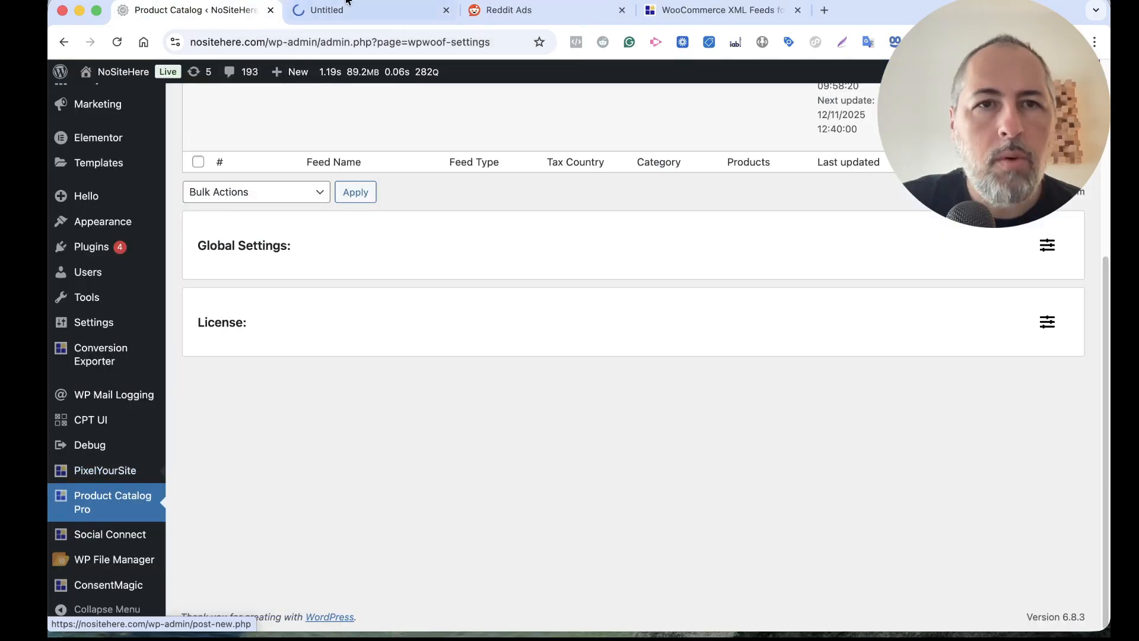
pyautogui.click(350, 10)
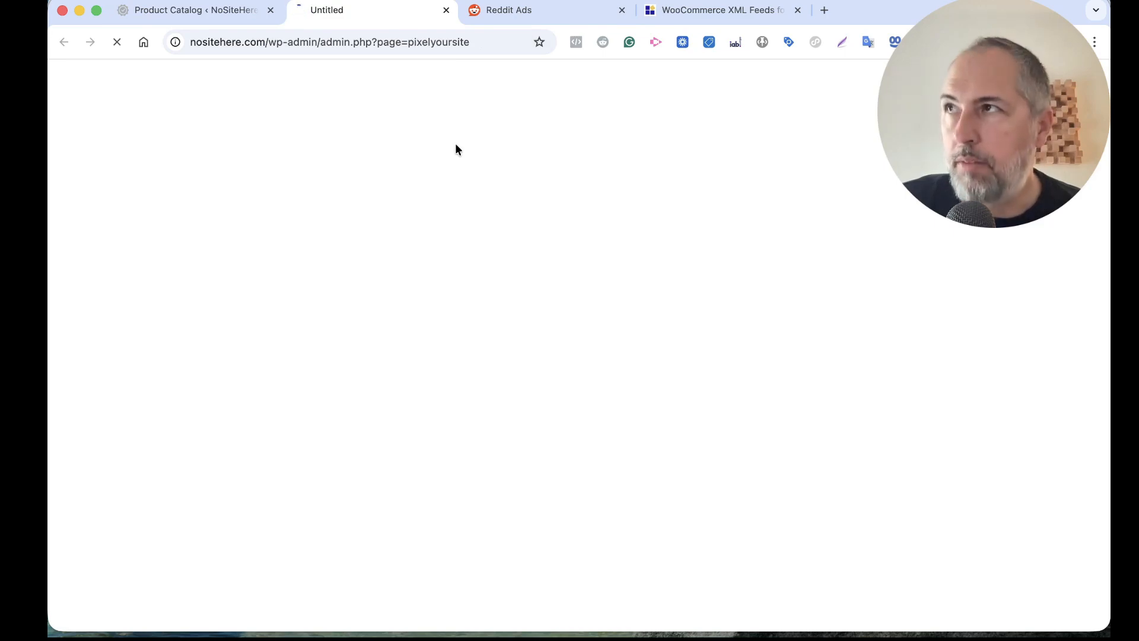
pyautogui.click(214, 20)
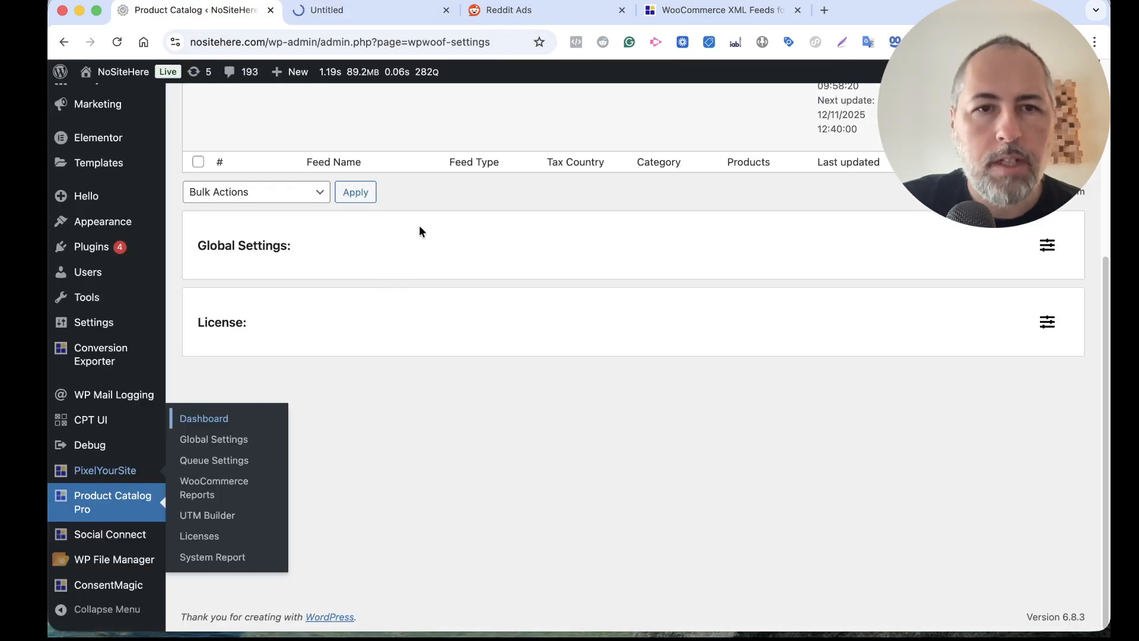
# Open the Reddit feed for editing, check which product identifiers its ID setting offers, and leave the feed without changing it
pyautogui.scroll(5, 379, 255)
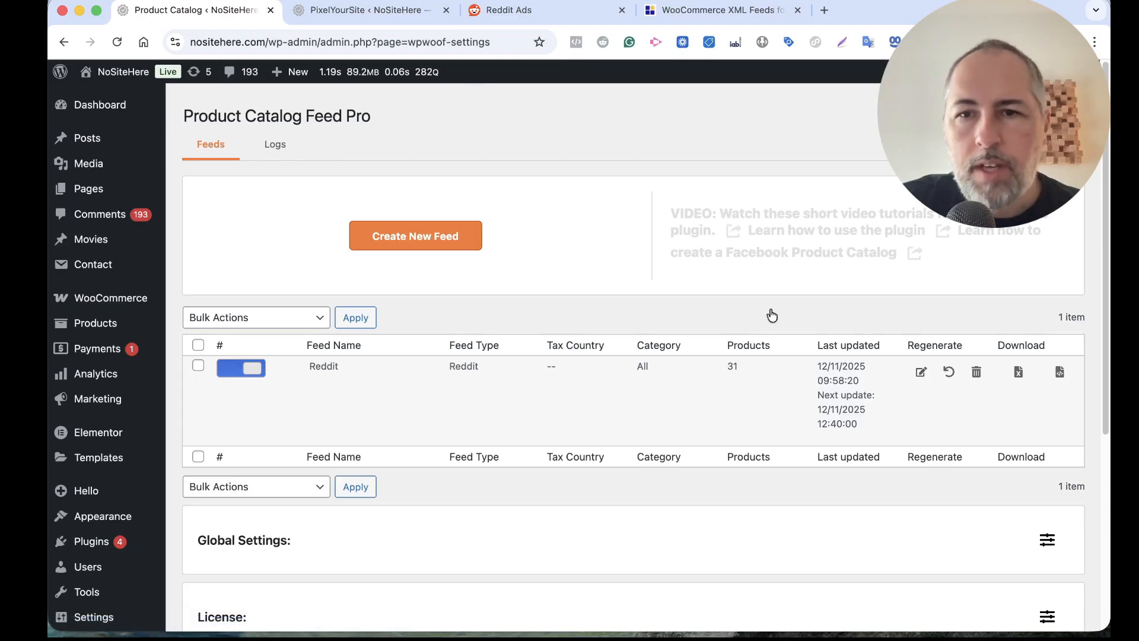
pyautogui.click(921, 373)
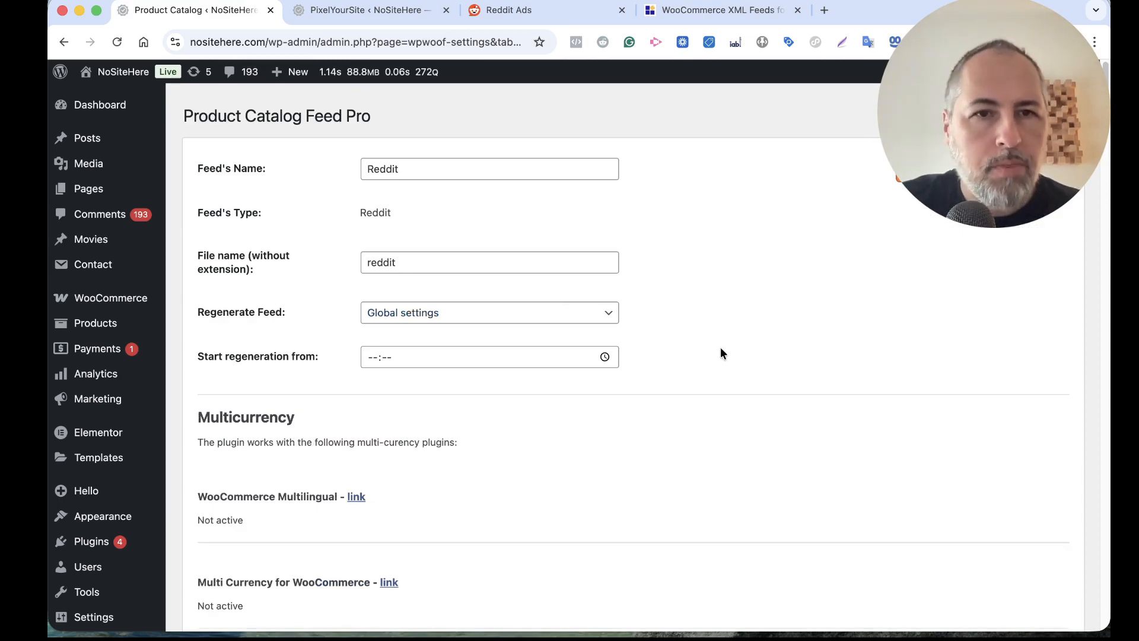
pyautogui.scroll(-10, 721, 353)
pyautogui.scroll(-3, 720, 350)
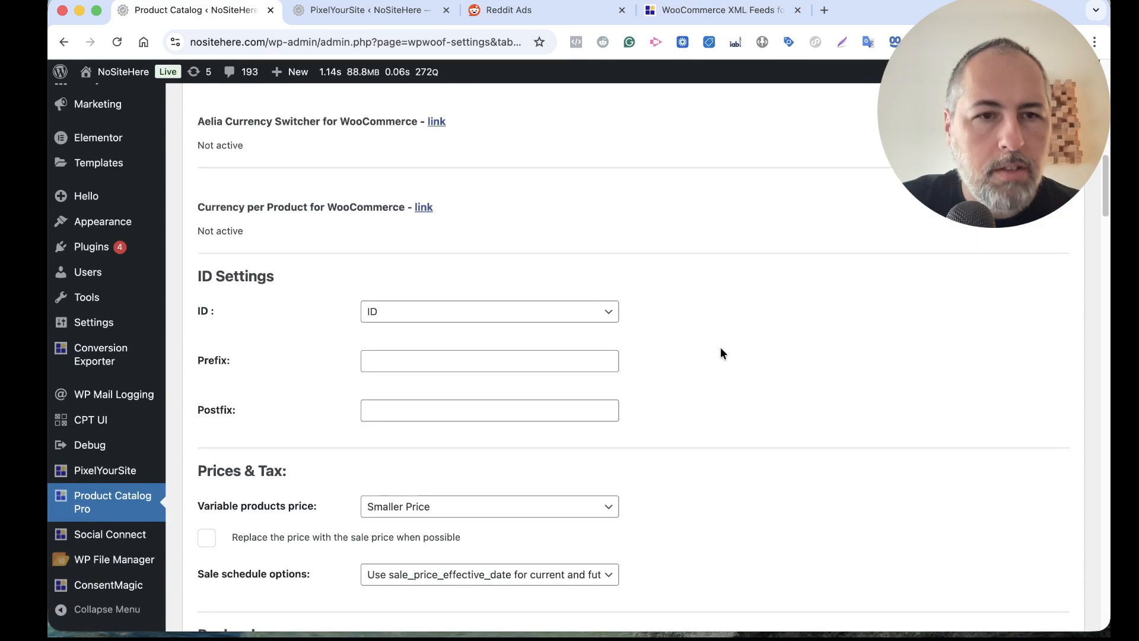
pyautogui.click(509, 310)
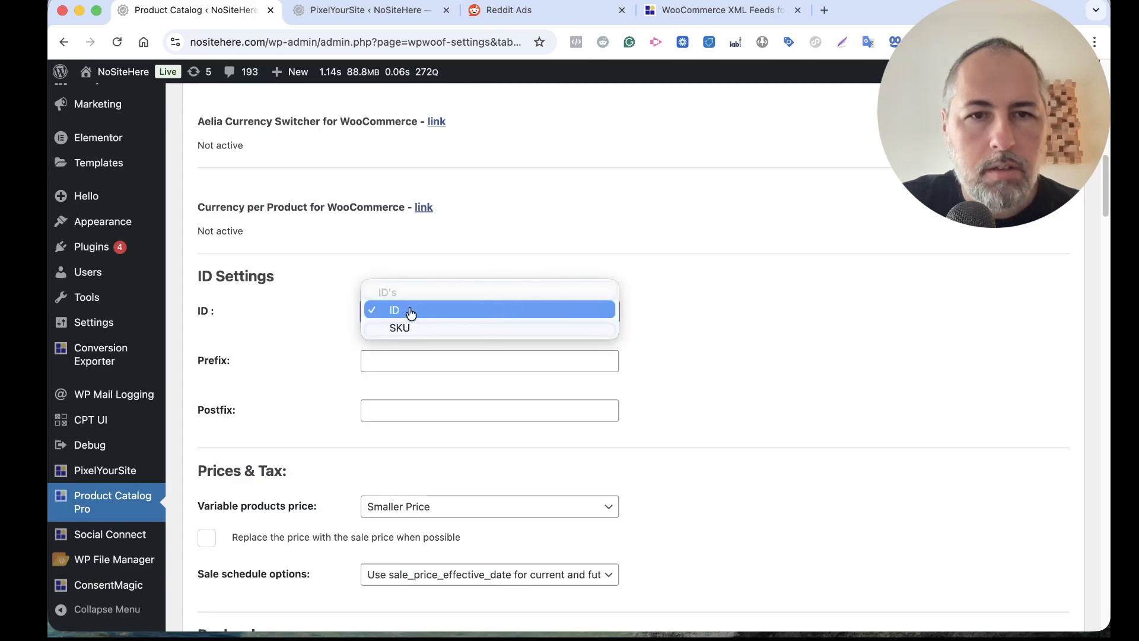
pyautogui.click(690, 336)
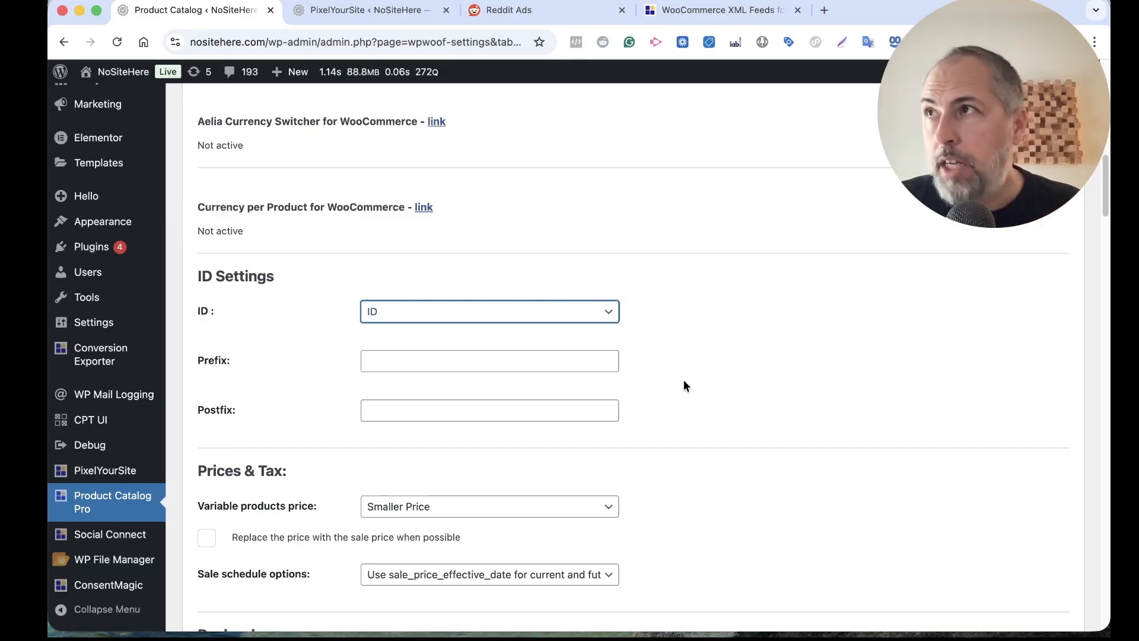
pyautogui.scroll(15, 683, 379)
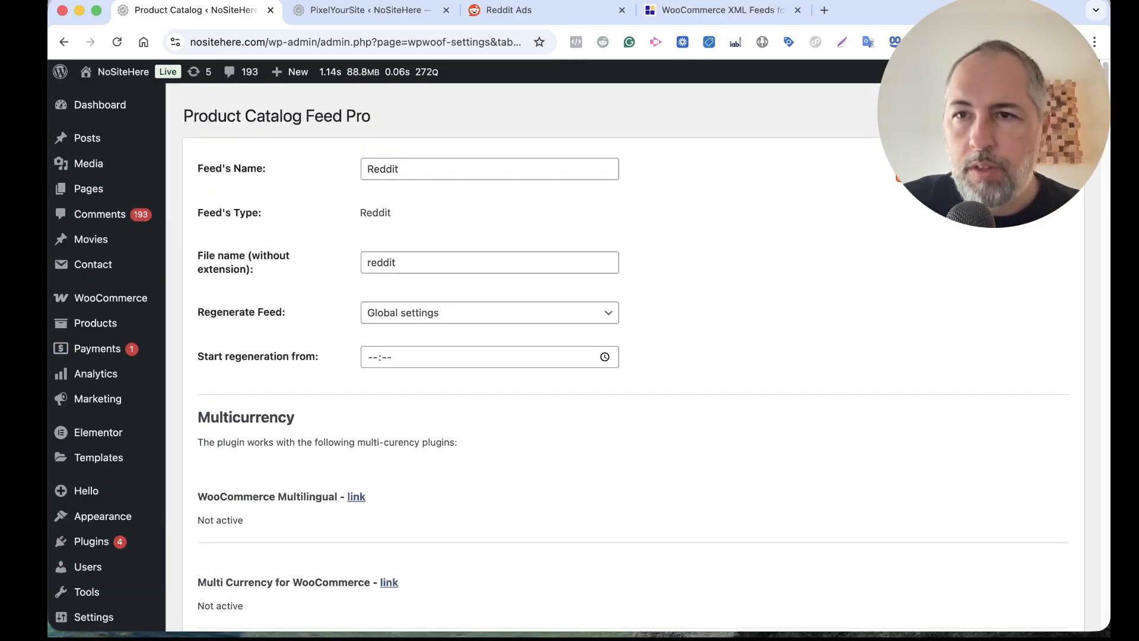
pyautogui.click(953, 169)
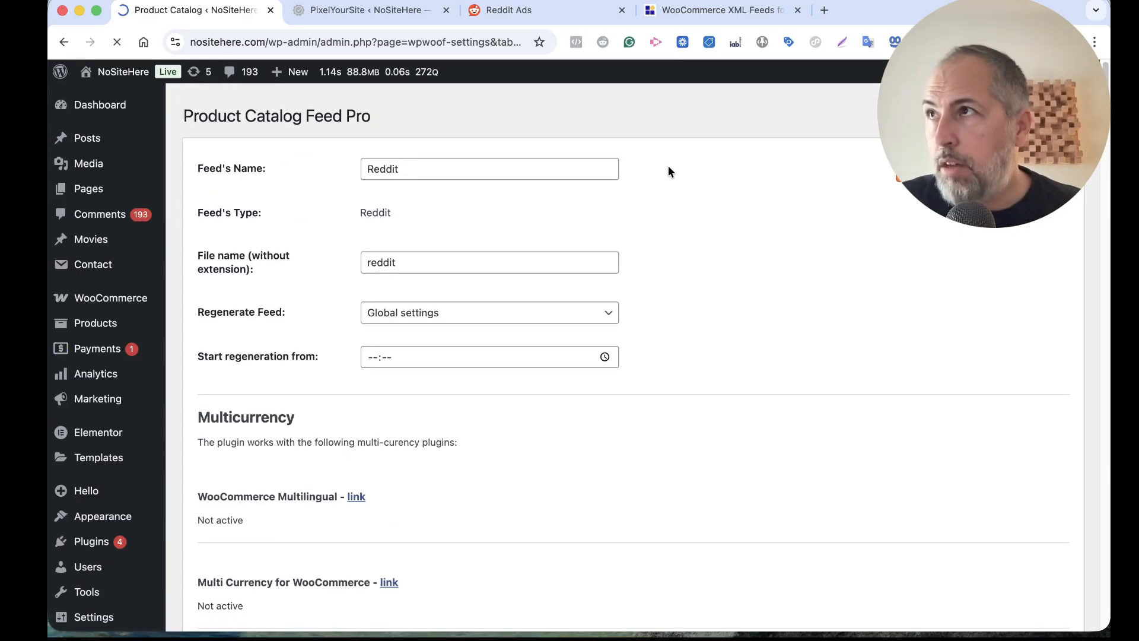
# Switch to Reddit Ads and reload the Product Catalogs page to check the Demo Catalog's import status
pyautogui.click(532, 19)
pyautogui.click(118, 43)
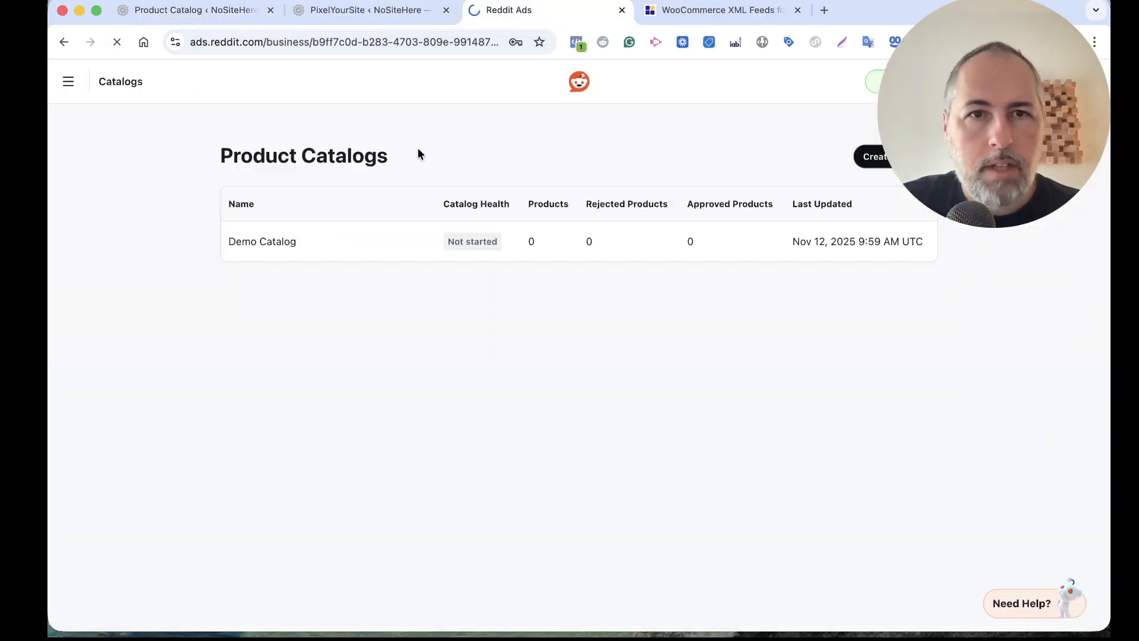